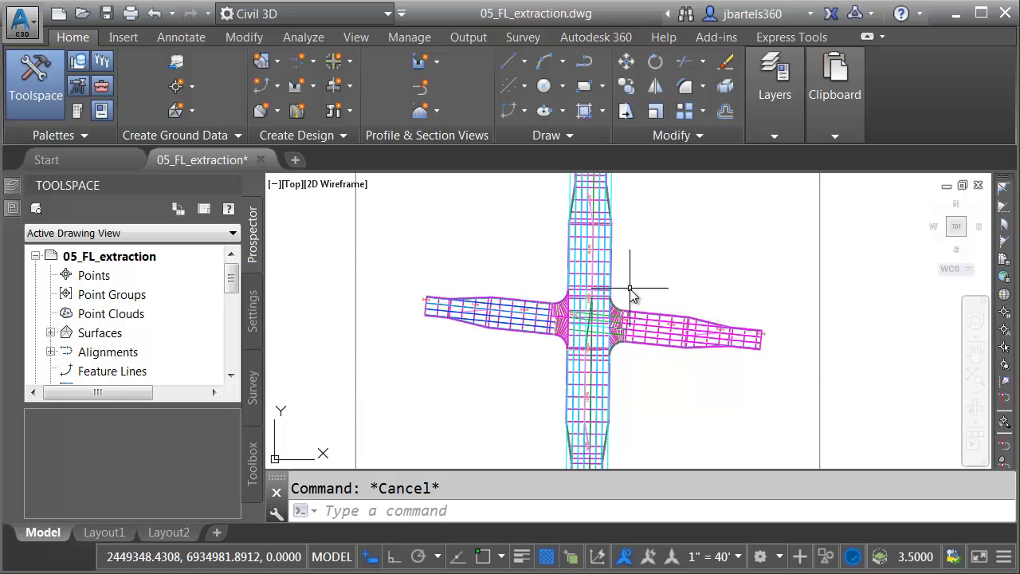
- Zoom and pan onto the intersection and check the corridor tooltips
{"action": "scroll", "coordinate": [636, 296], "scroll_direction": "up", "scroll_amount": 4}
{"action": "middle_click_drag", "start_coordinate": [683, 285], "coordinate": [694, 272]}
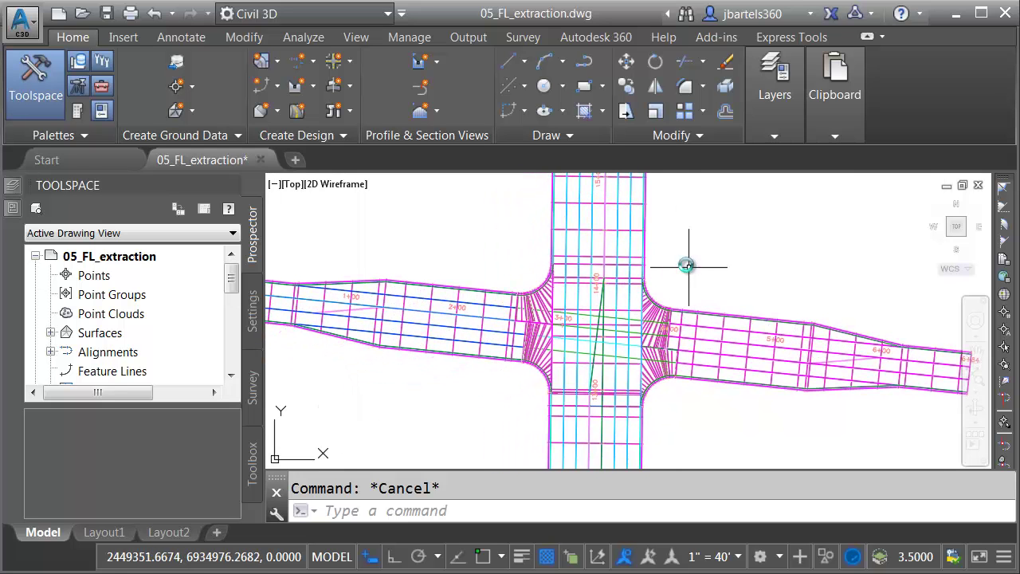
{"action": "mouse_move", "coordinate": [639, 232]}
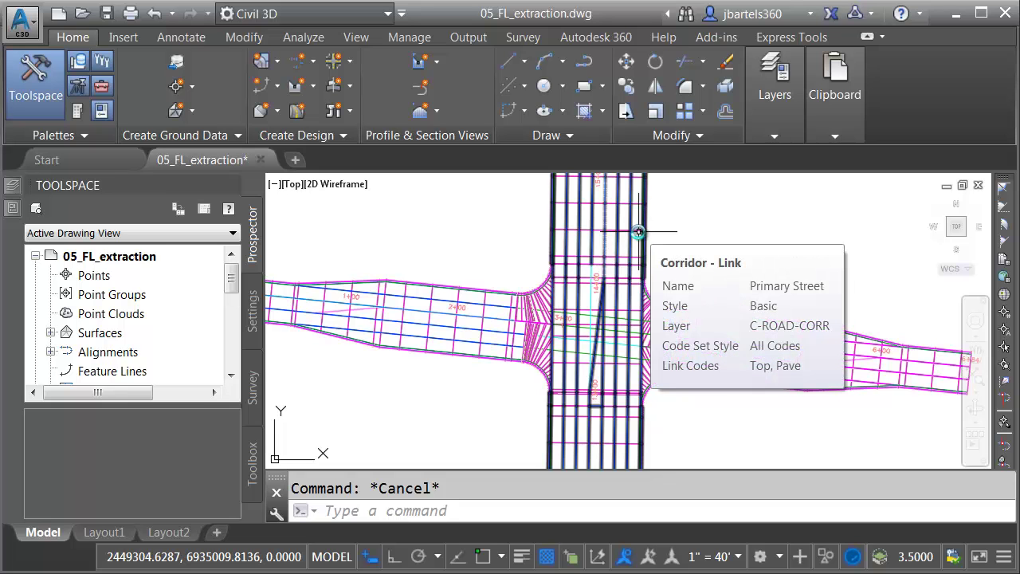
{"action": "mouse_move", "coordinate": [698, 320]}
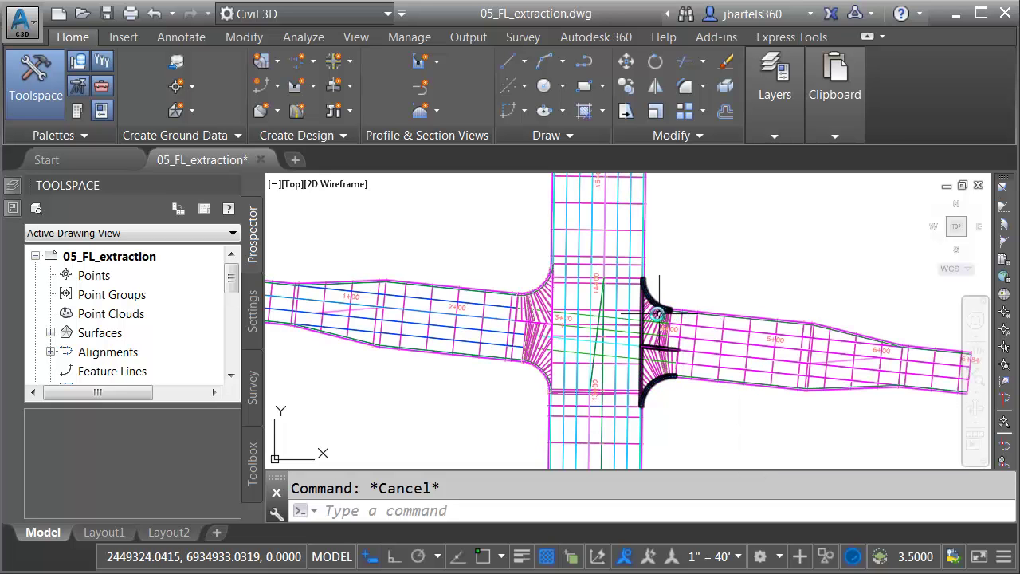
{"action": "mouse_move", "coordinate": [656, 314]}
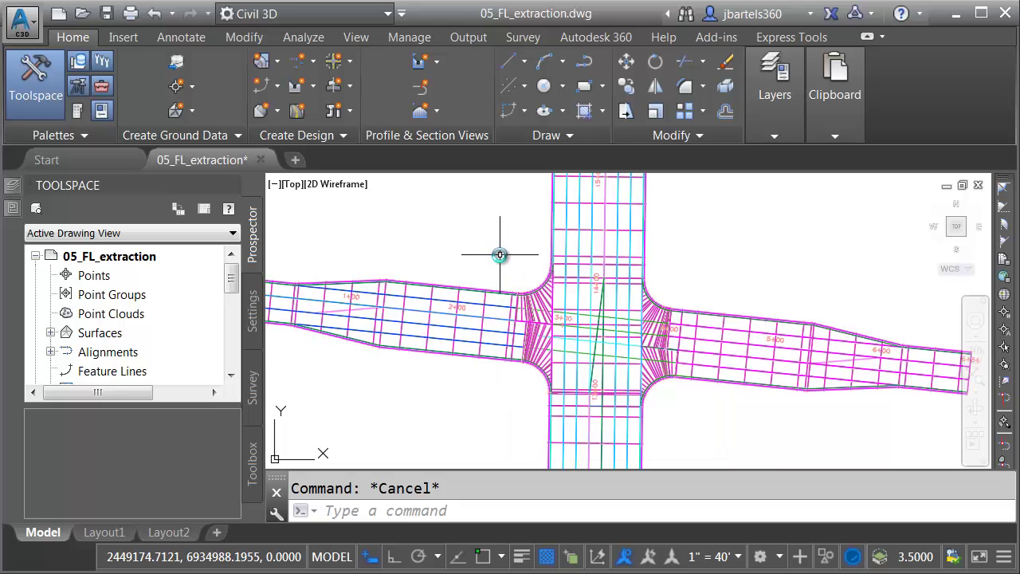
{"action": "mouse_move", "coordinate": [500, 256]}
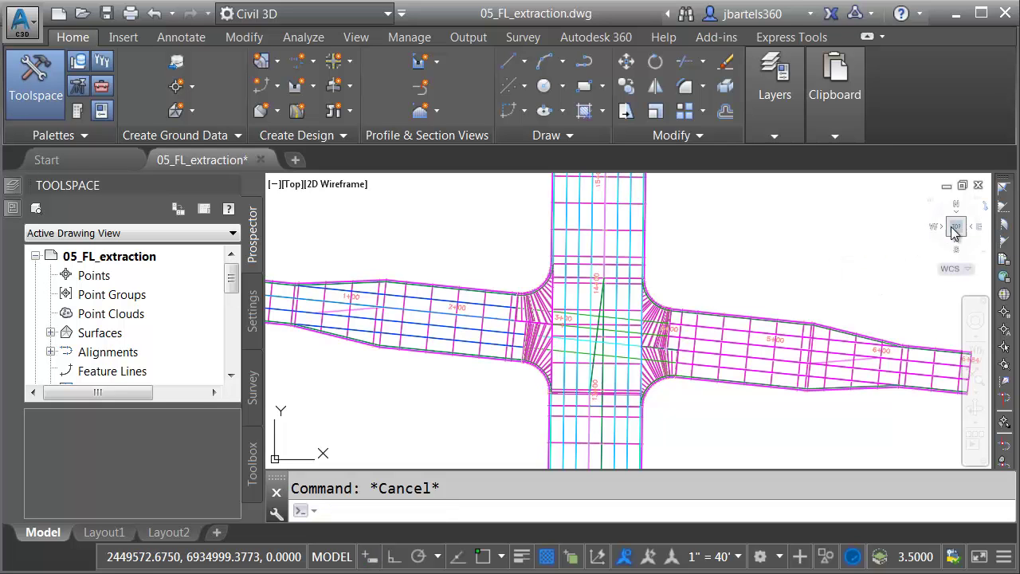
- Rotate the plan 90° so Primary Street runs horizontally and frame the intersection
{"action": "key", "text": "Return"}
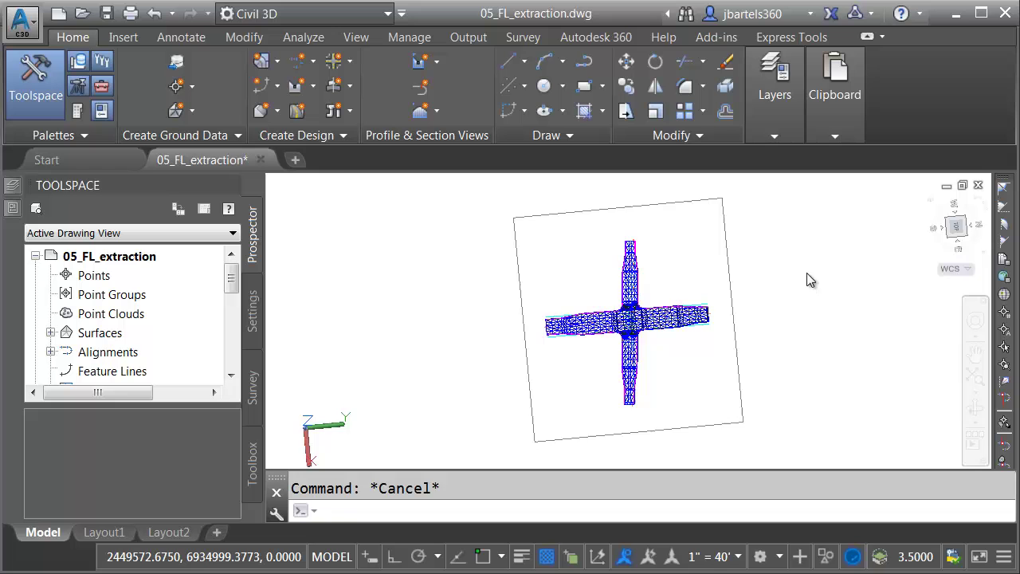
{"action": "scroll", "coordinate": [650, 343], "scroll_direction": "up", "scroll_amount": 2}
{"action": "middle_click_drag", "start_coordinate": [654, 348], "coordinate": [696, 369]}
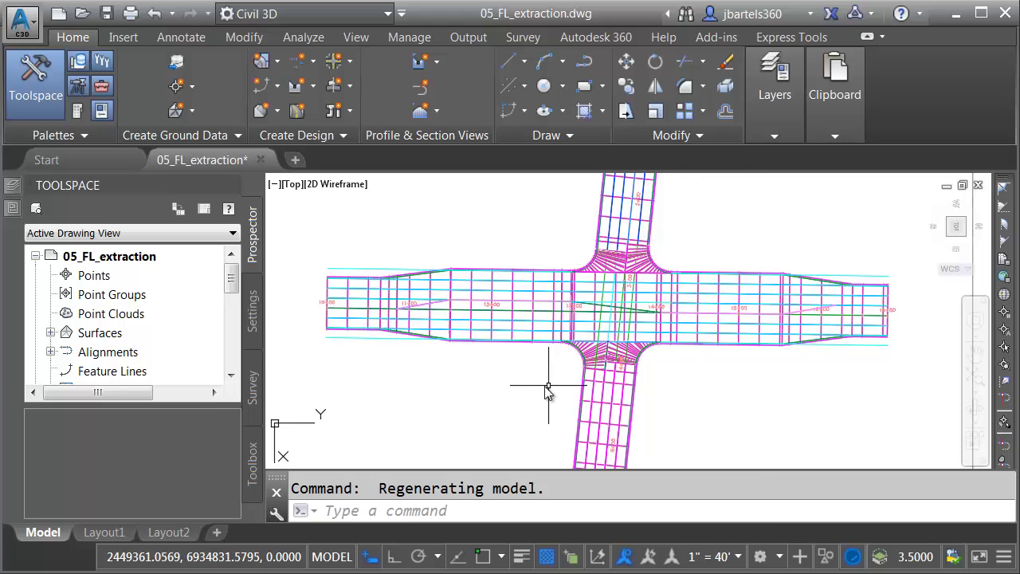
- In Properties, change the Primary Street corridor's Code Set Style to All Codes - No Display
{"action": "left_click", "coordinate": [488, 336]}
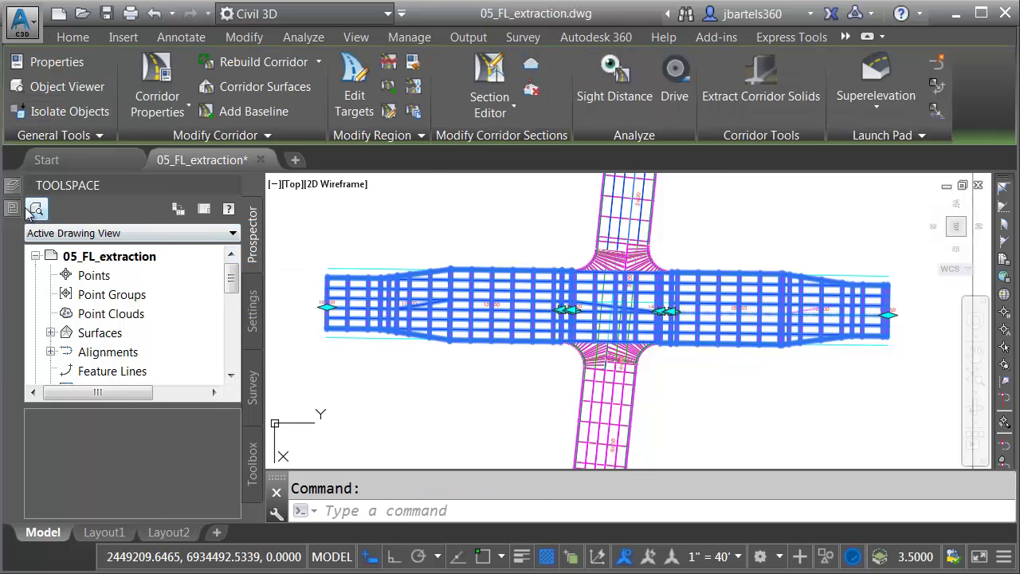
{"action": "mouse_move", "coordinate": [11, 211]}
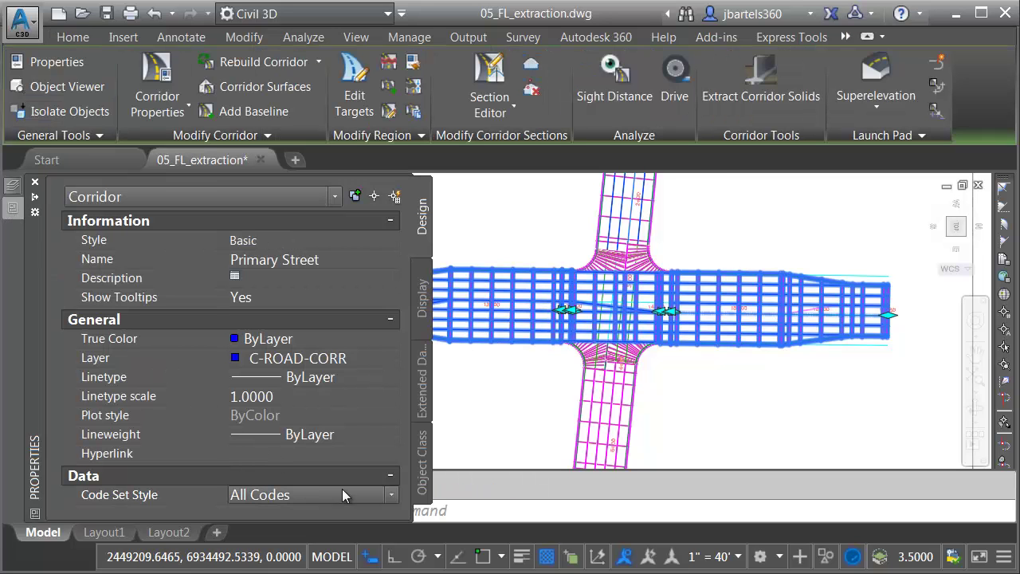
{"action": "left_click", "coordinate": [392, 495]}
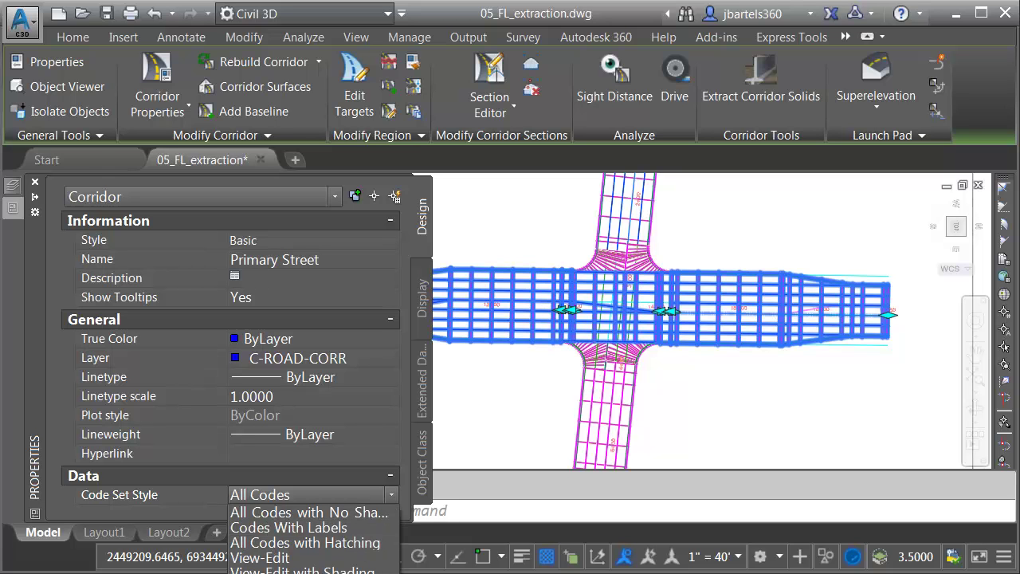
{"action": "left_click", "coordinate": [303, 571]}
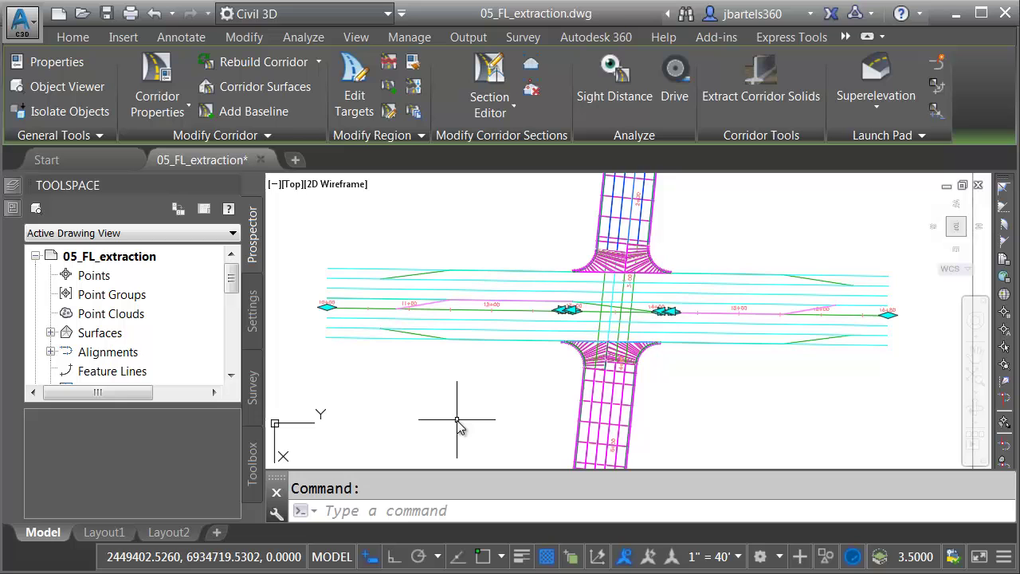
{"action": "mouse_move", "coordinate": [497, 386]}
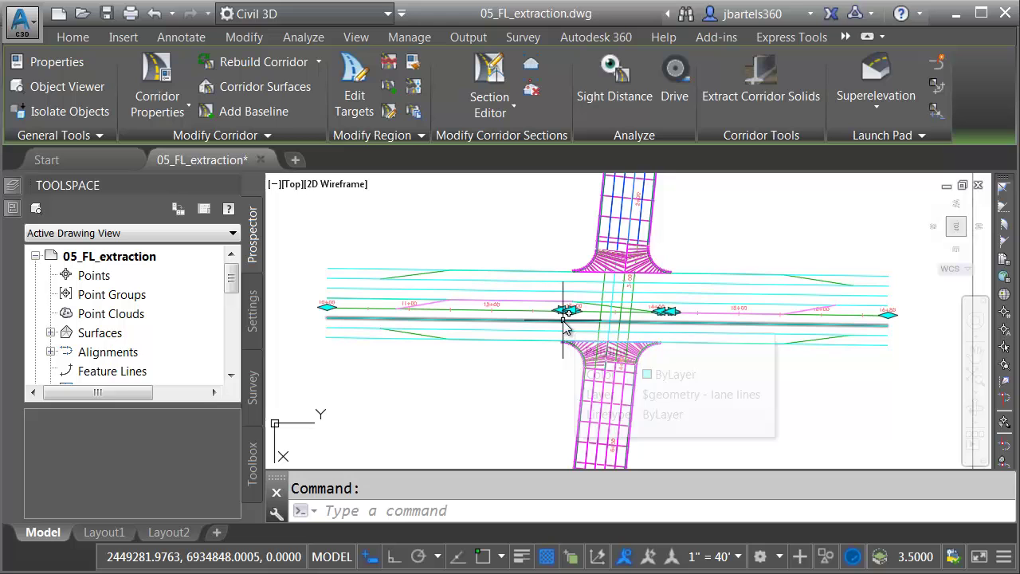
- Run Feature Lines From Corridor by regions and pick all five Primary Street regions
{"action": "left_click", "coordinate": [936, 86]}
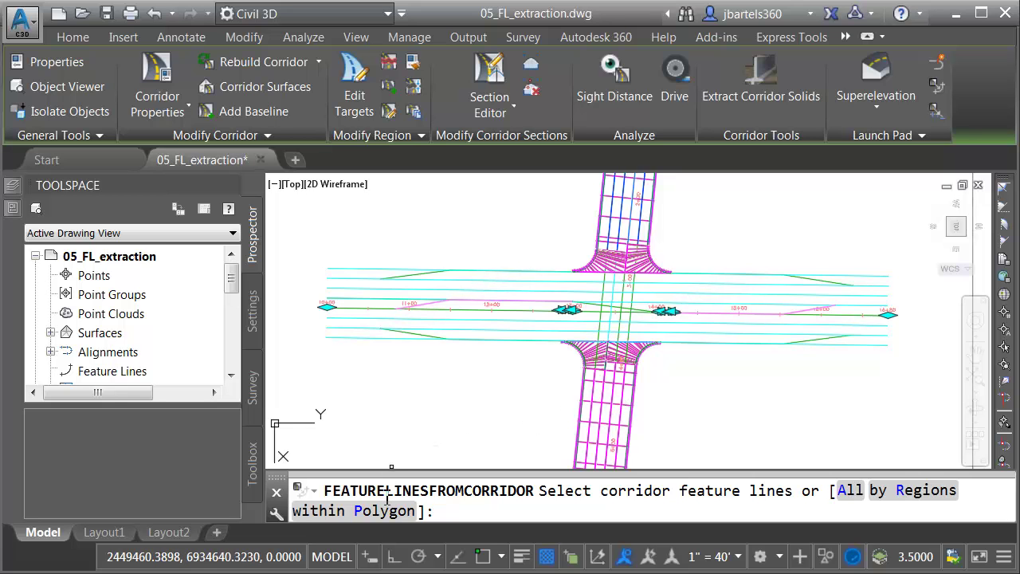
{"action": "left_click", "coordinate": [896, 490]}
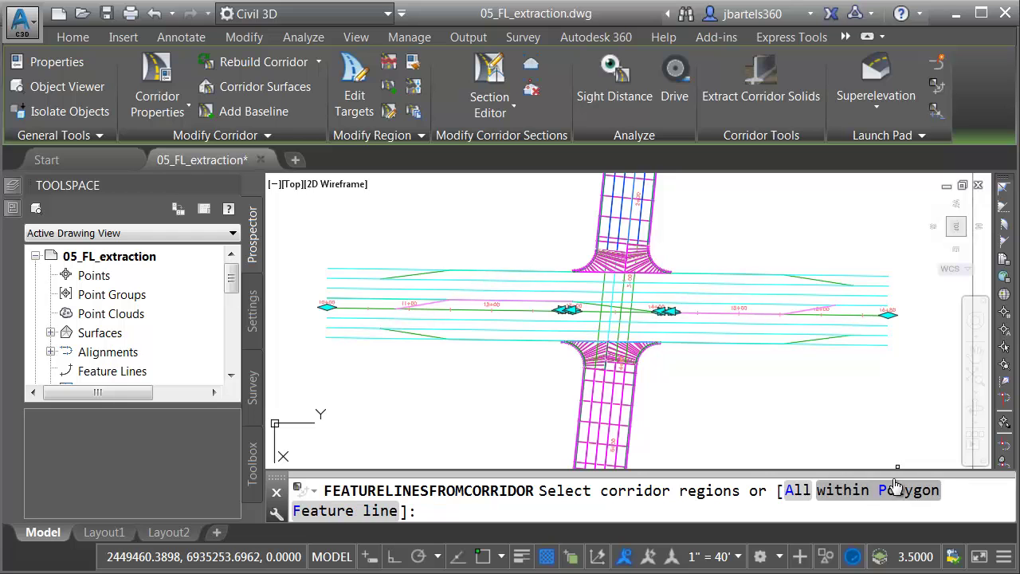
{"action": "left_click", "coordinate": [786, 330]}
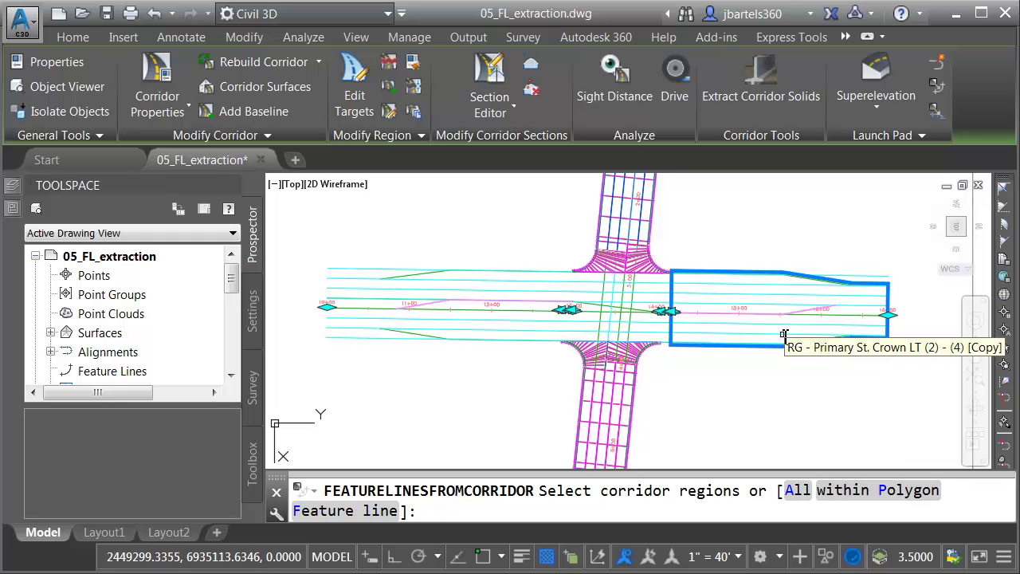
{"action": "left_click", "coordinate": [667, 330]}
{"action": "left_click", "coordinate": [640, 333]}
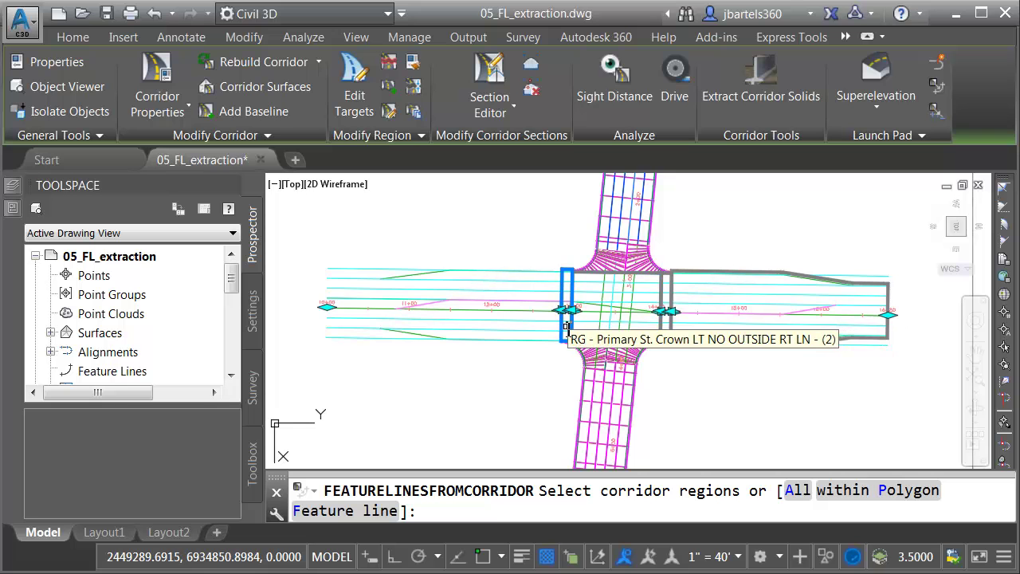
{"action": "left_click", "coordinate": [566, 327]}
{"action": "left_click", "coordinate": [554, 335]}
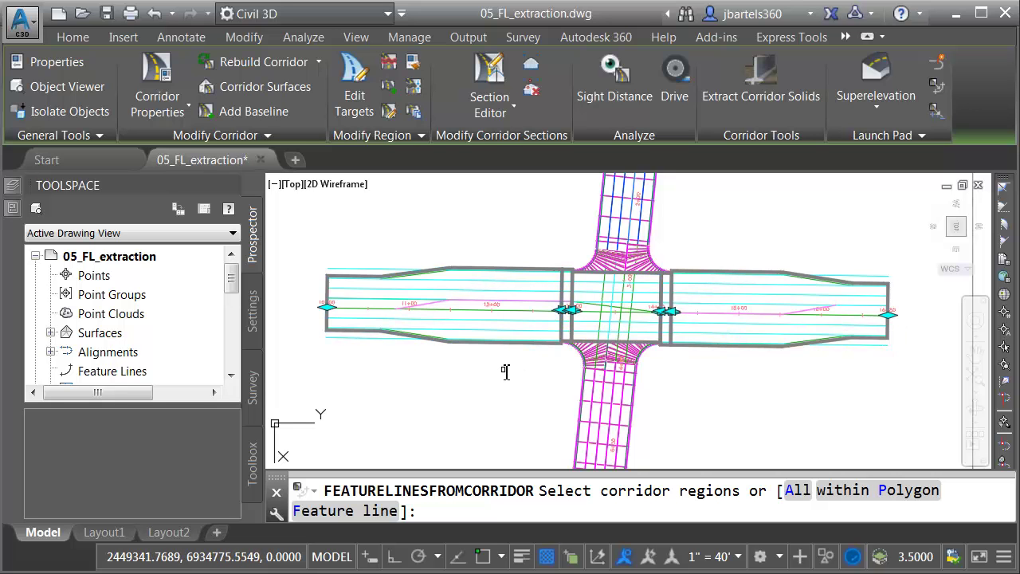
{"action": "key", "text": "Return"}
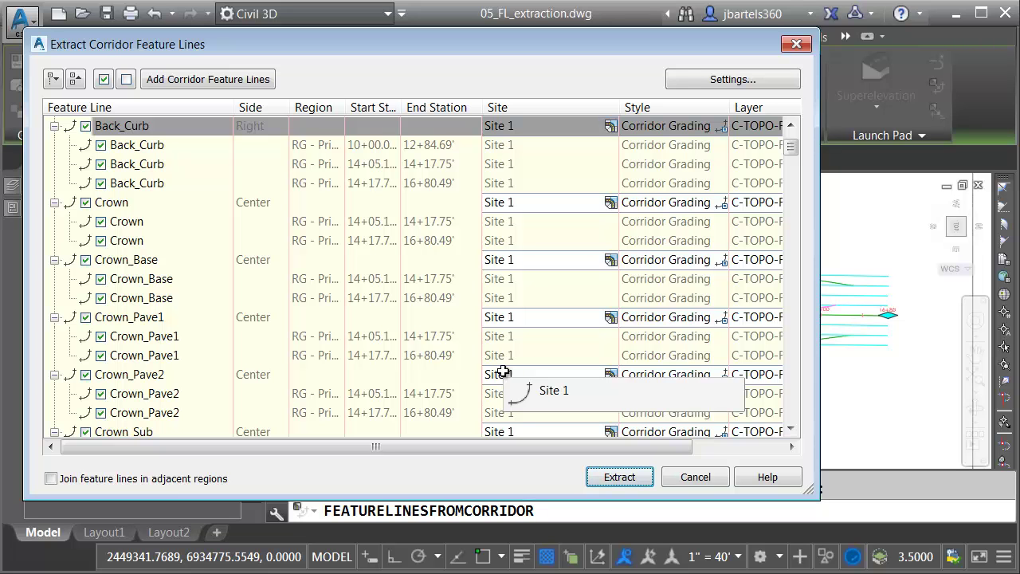
- Collapse and uncheck all feature lines, then check only the left and right Back_Curb lines
{"action": "left_click", "coordinate": [503, 372]}
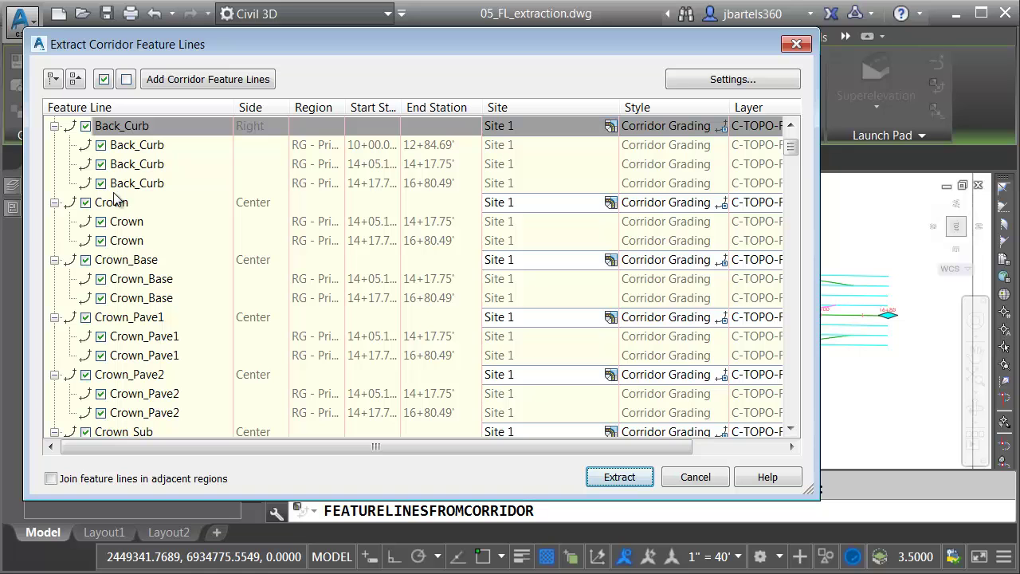
{"action": "left_click", "coordinate": [75, 80]}
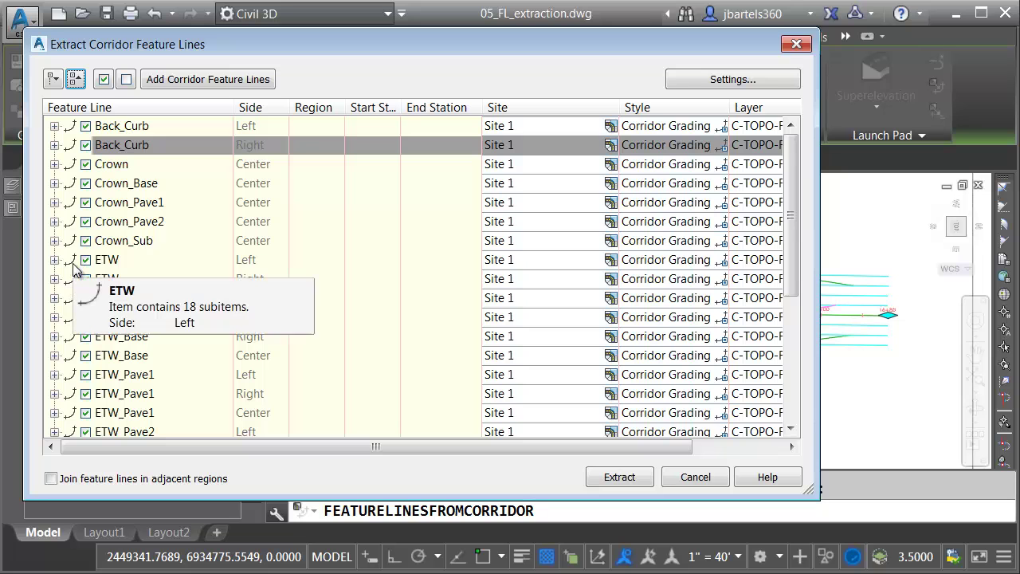
{"action": "left_click", "coordinate": [127, 81]}
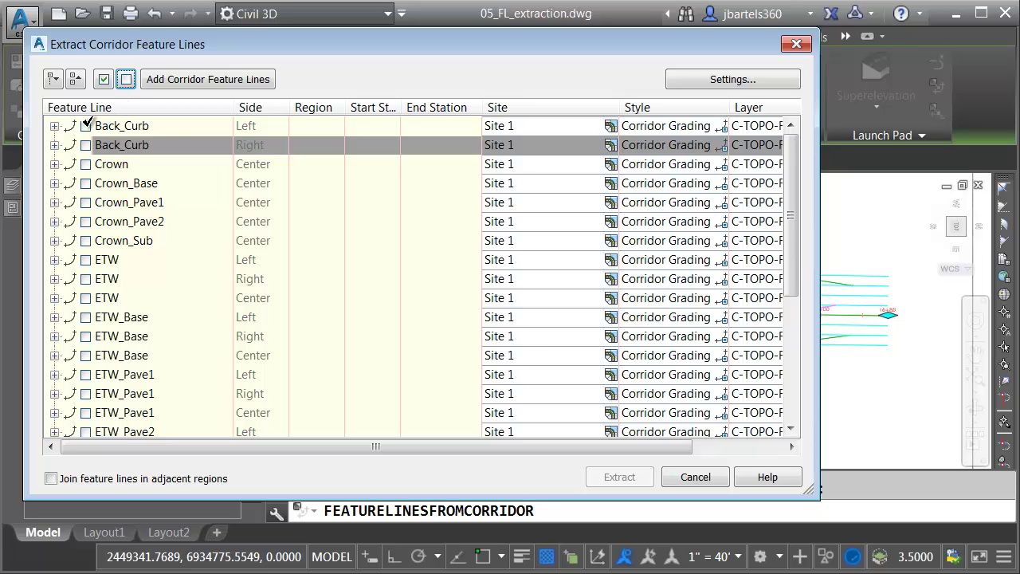
{"action": "left_click", "coordinate": [86, 126]}
{"action": "left_click", "coordinate": [86, 145]}
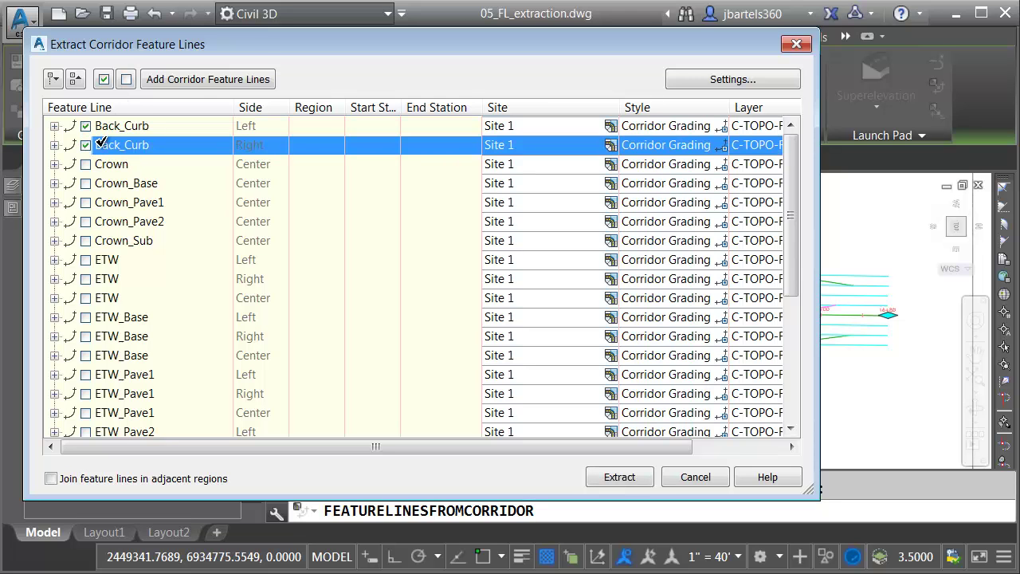
- Move the dialog aside and preview the three pieces of the left Back_Curb line
{"action": "mouse_move", "coordinate": [255, 50]}
{"action": "left_mouse_down"}
{"action": "mouse_move", "coordinate": [289, 93]}
{"action": "mouse_move", "coordinate": [427, 381]}
{"action": "left_mouse_up"}
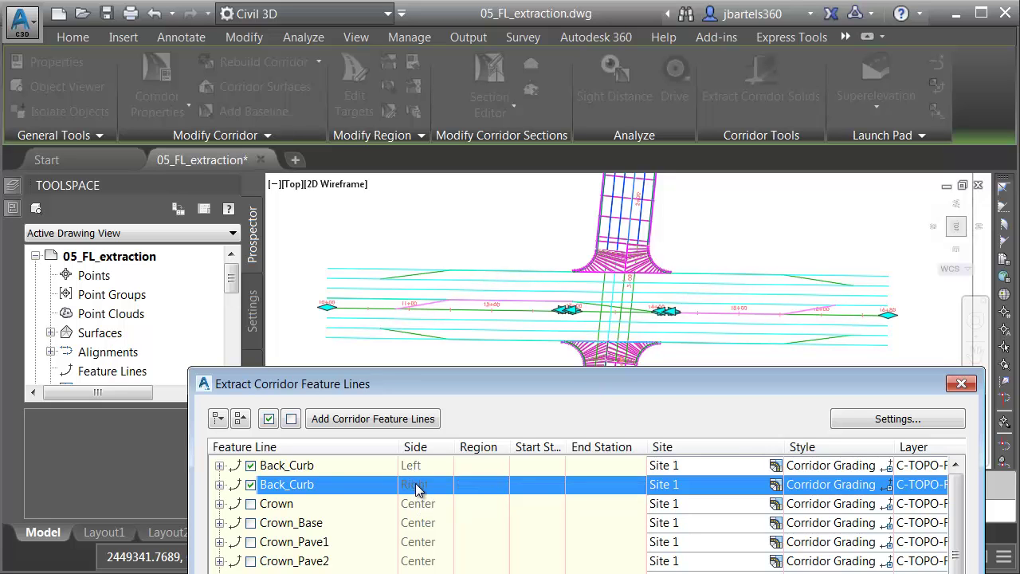
{"action": "left_click", "coordinate": [219, 465]}
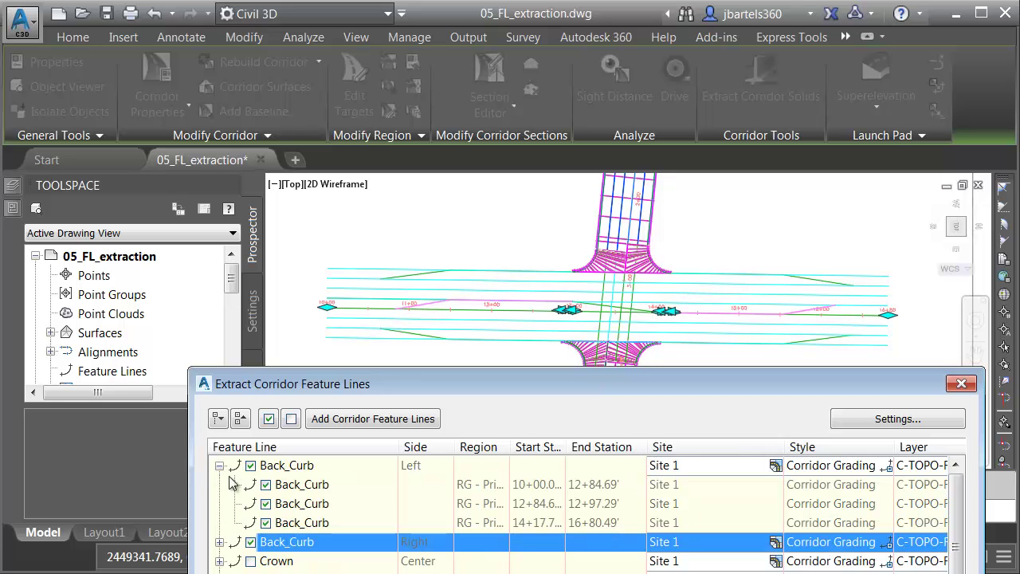
{"action": "left_click", "coordinate": [293, 488]}
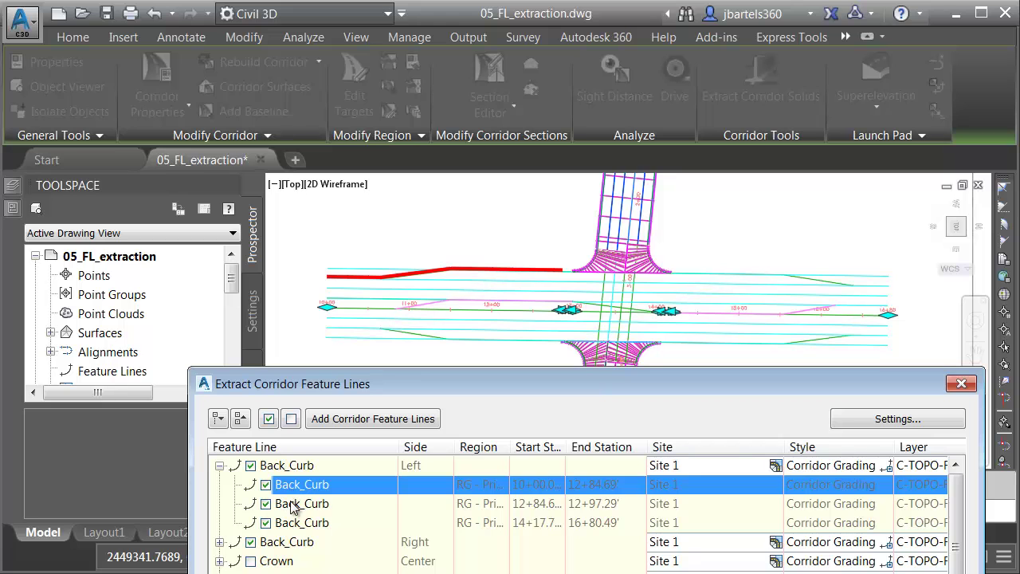
{"action": "left_click", "coordinate": [295, 508]}
{"action": "left_click", "coordinate": [295, 526]}
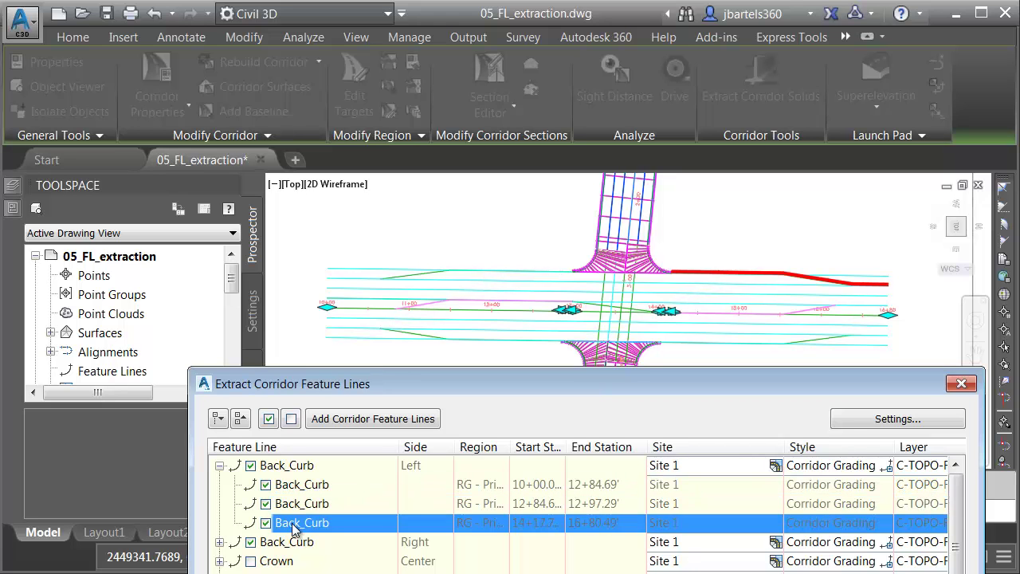
{"action": "left_click", "coordinate": [219, 466]}
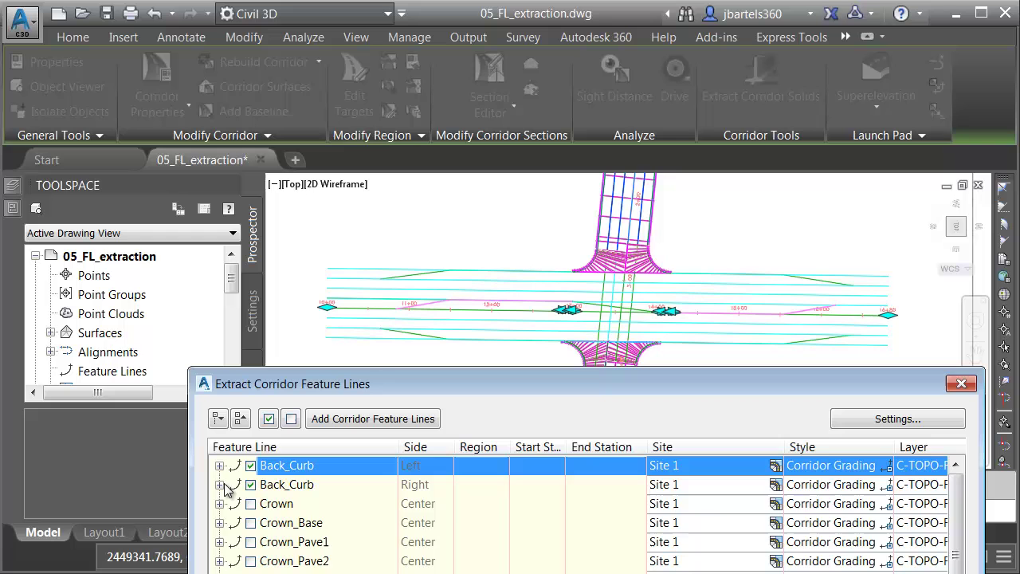
- Expand the right Back_Curb line and preview each of its three region pieces
{"action": "left_click", "coordinate": [219, 485]}
{"action": "left_click", "coordinate": [290, 510]}
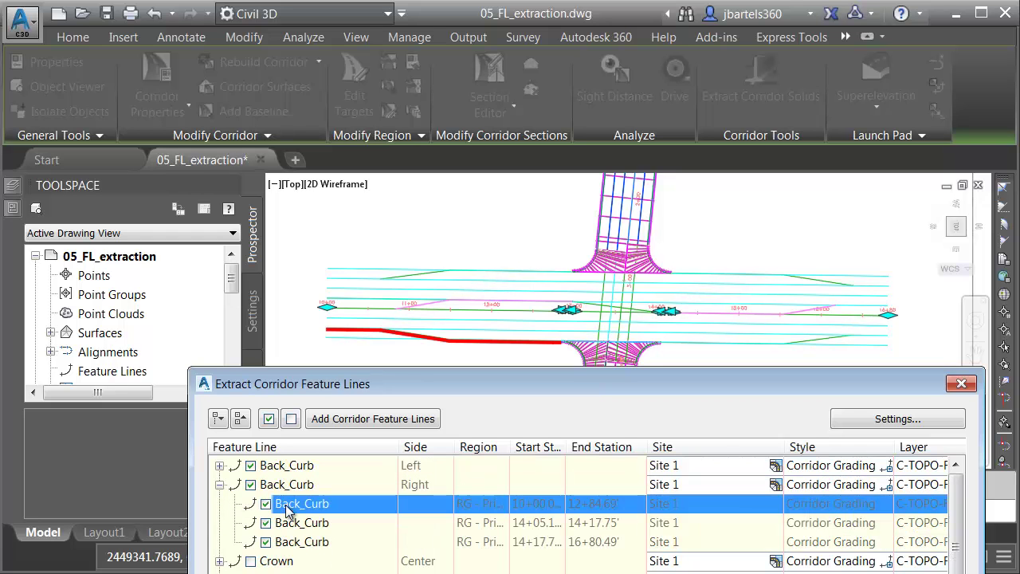
{"action": "left_click", "coordinate": [289, 528]}
{"action": "left_click", "coordinate": [291, 546]}
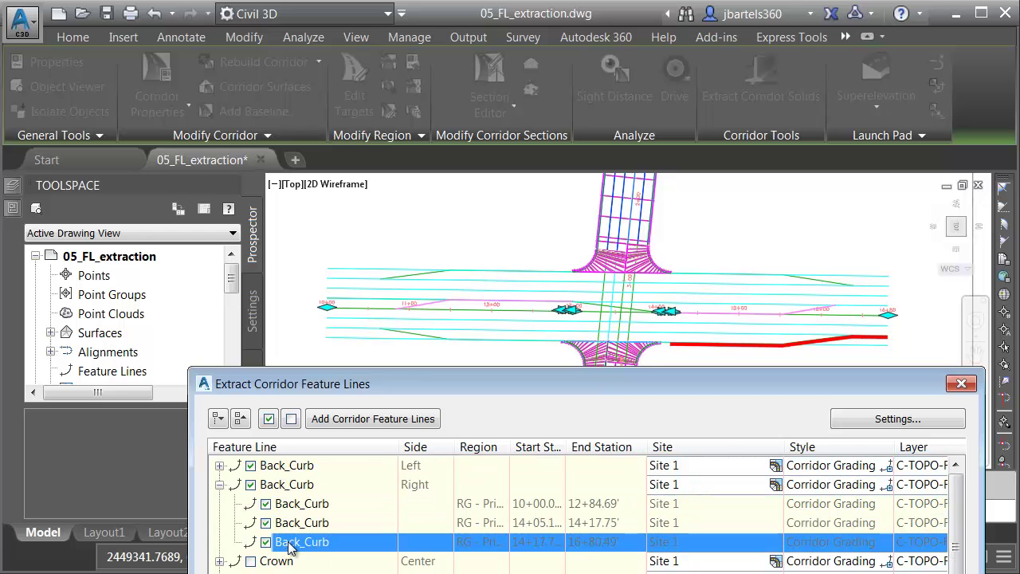
{"action": "left_click", "coordinate": [289, 526]}
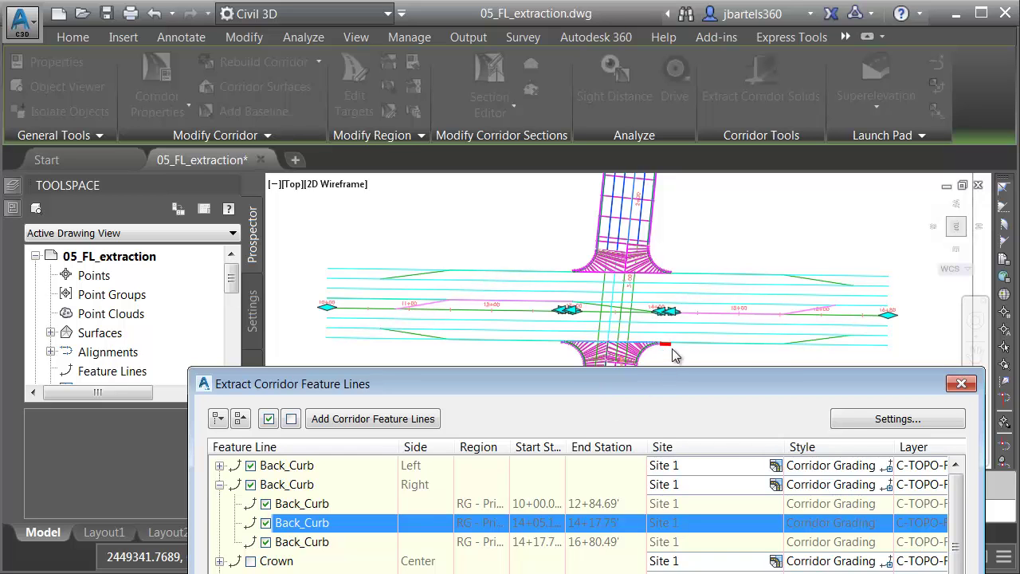
- Turn on 'Join feature lines in adjacent regions' for the extraction
{"action": "left_click", "coordinate": [220, 485]}
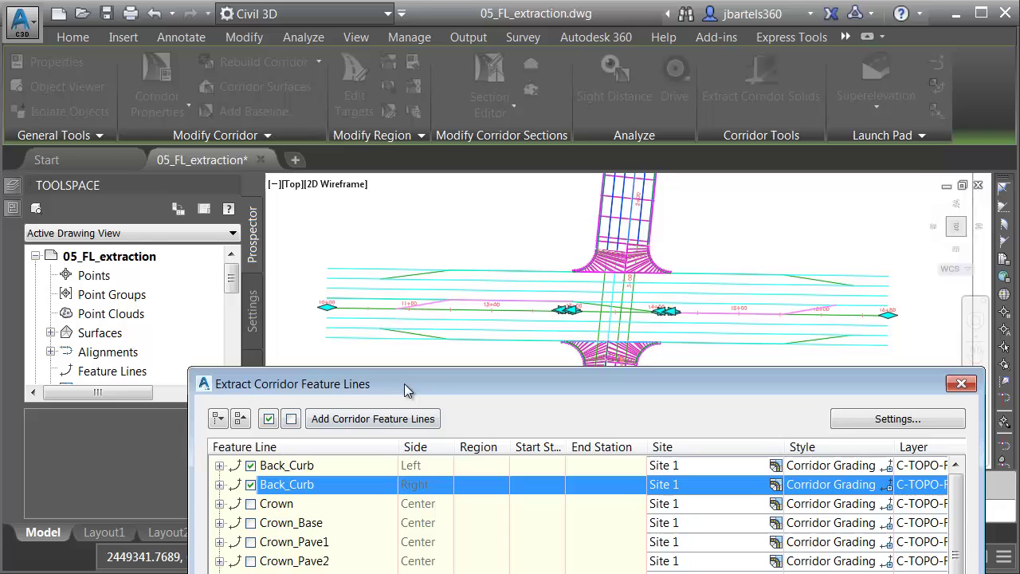
{"action": "left_click_drag", "start_coordinate": [404, 384], "coordinate": [253, 39]}
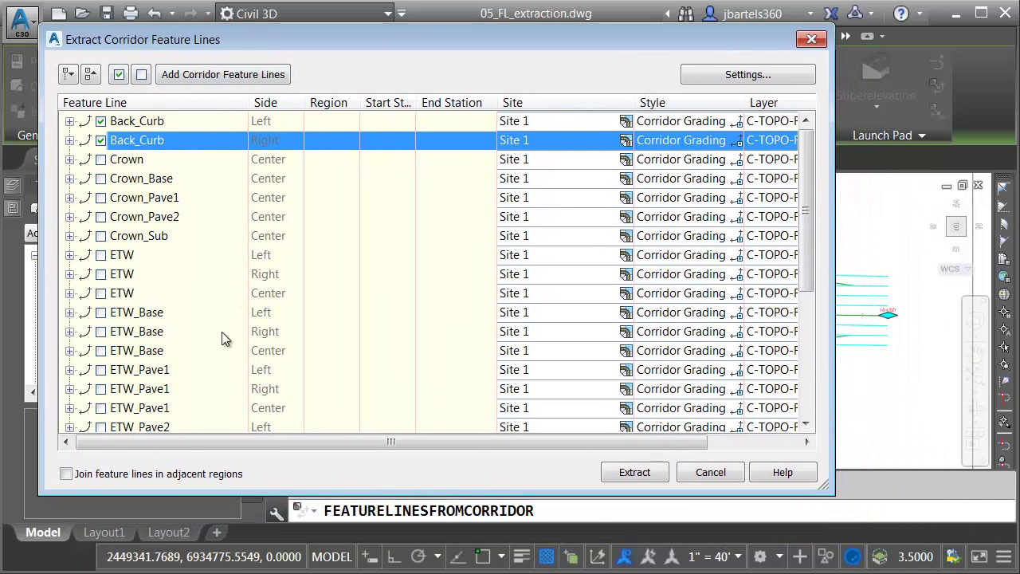
{"action": "left_click", "coordinate": [67, 475]}
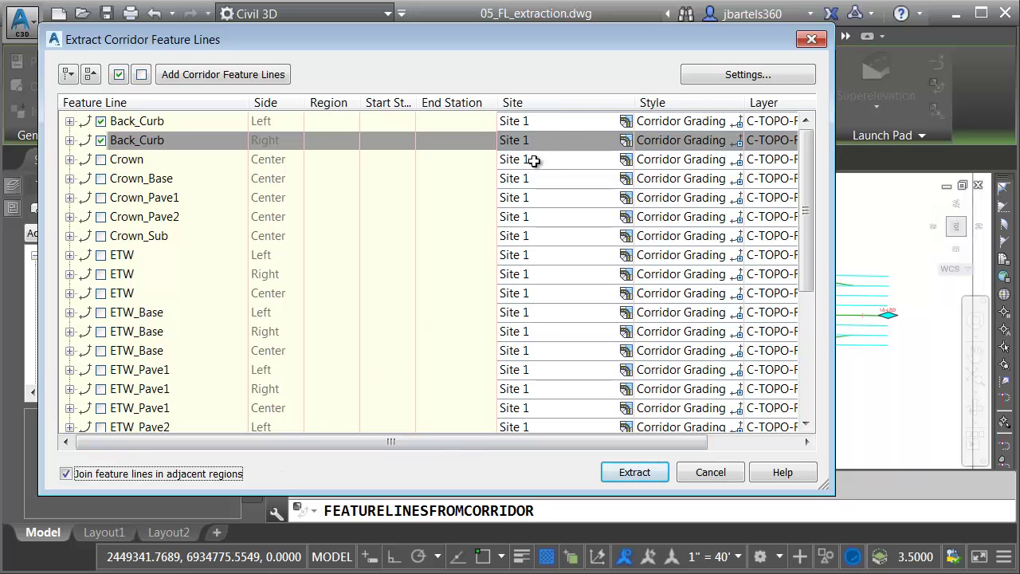
- Keep Site 1 as the site for the Back_Curb feature lines
{"action": "left_click", "coordinate": [624, 126]}
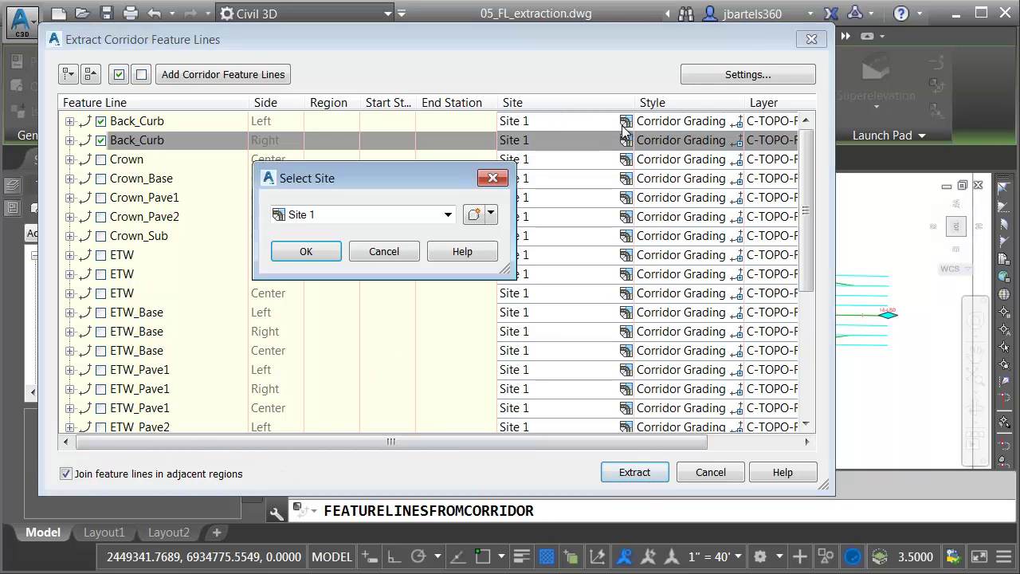
{"action": "left_click", "coordinate": [449, 215]}
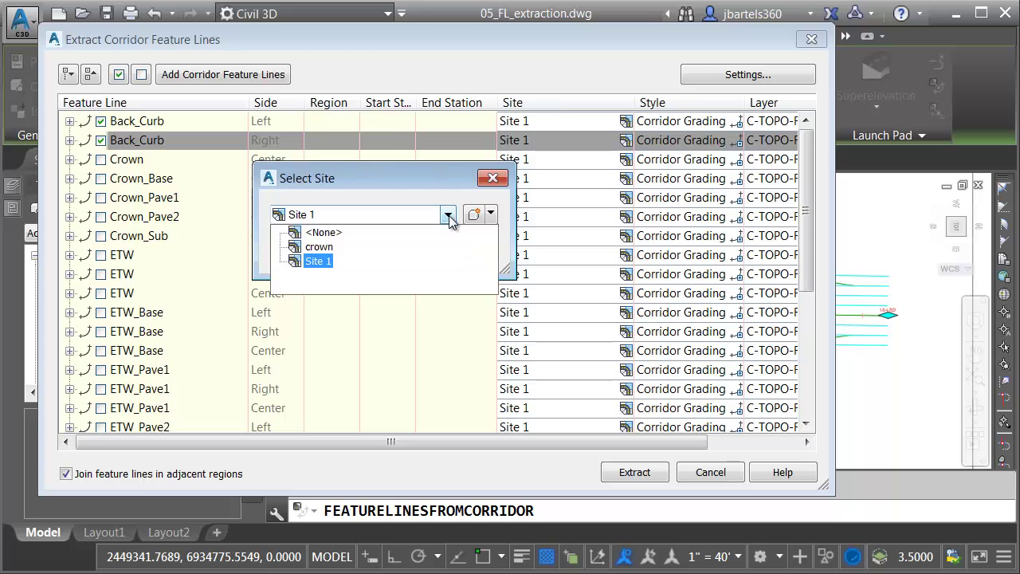
{"action": "left_click", "coordinate": [449, 216]}
{"action": "left_click", "coordinate": [492, 179]}
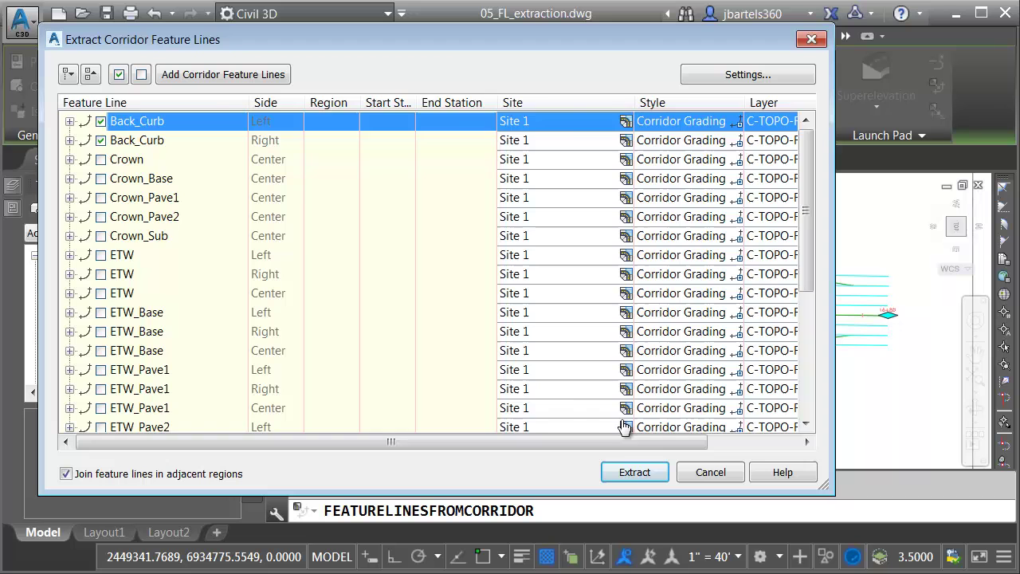
{"action": "left_click_drag", "start_coordinate": [622, 442], "coordinate": [719, 443]}
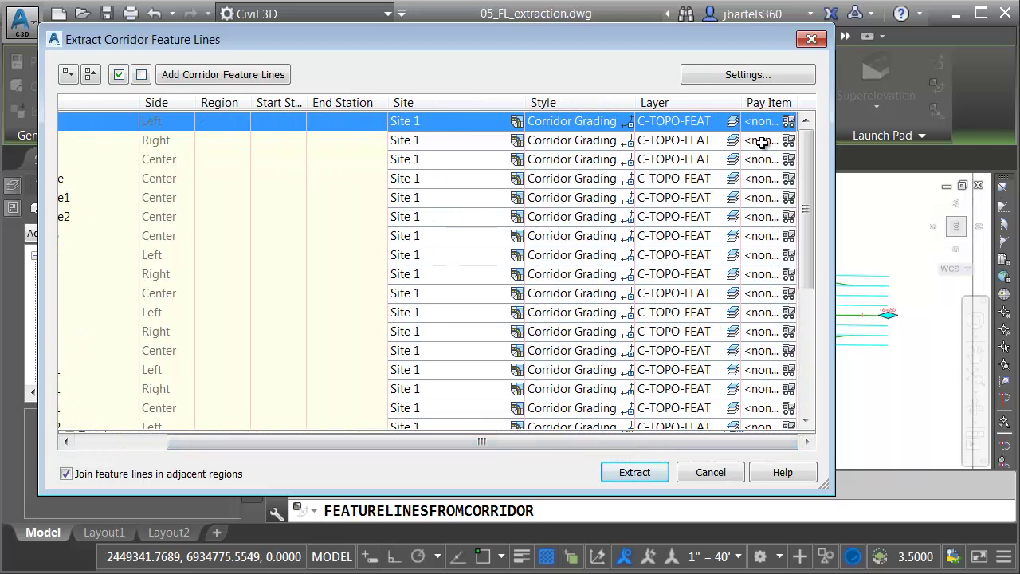
- Set the name template to Corridor Feature Code followed by Feature Side and Next Counter
{"action": "left_click", "coordinate": [736, 74]}
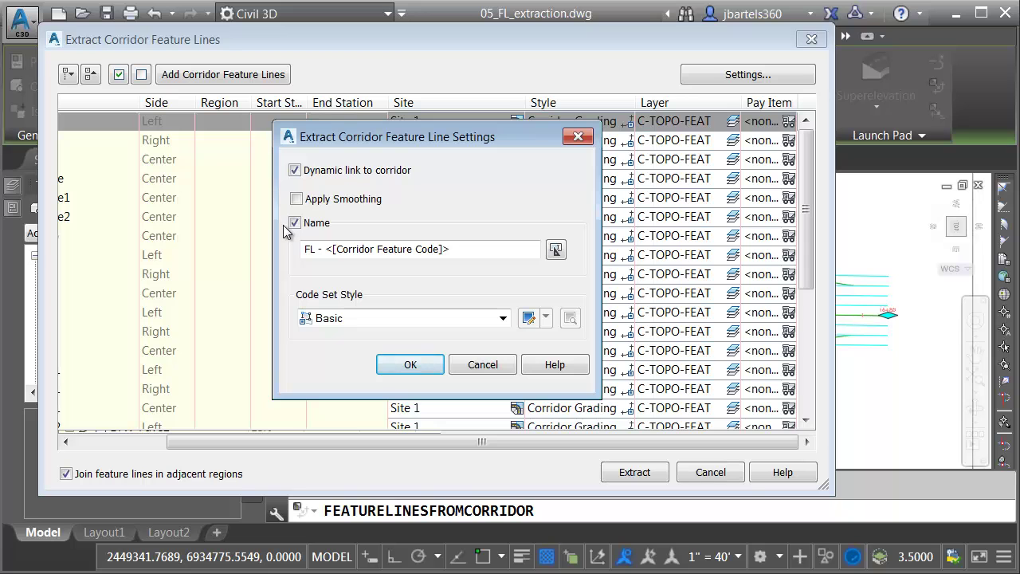
{"action": "left_click", "coordinate": [555, 250]}
{"action": "left_click", "coordinate": [582, 228]}
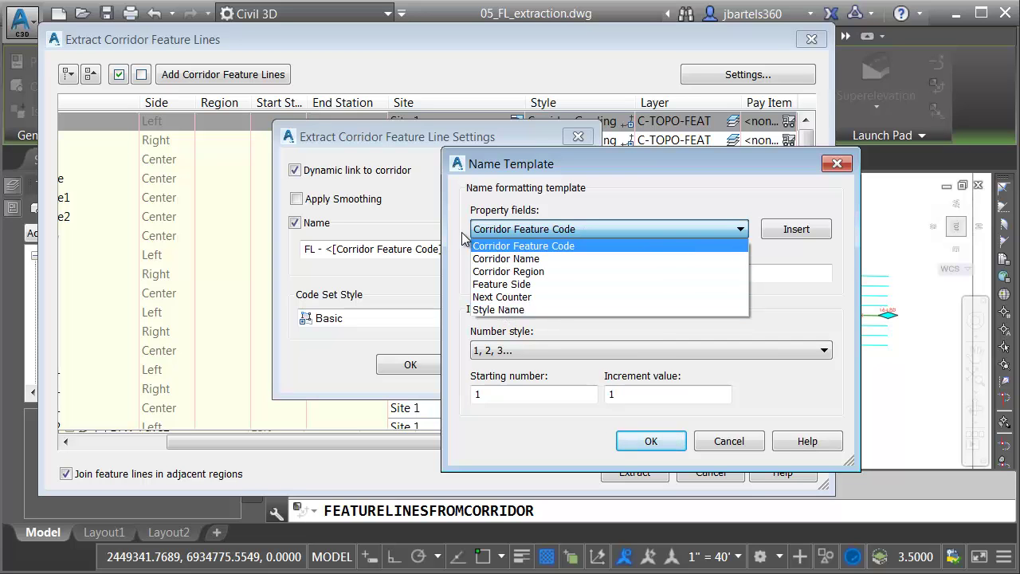
{"action": "left_click", "coordinate": [488, 245]}
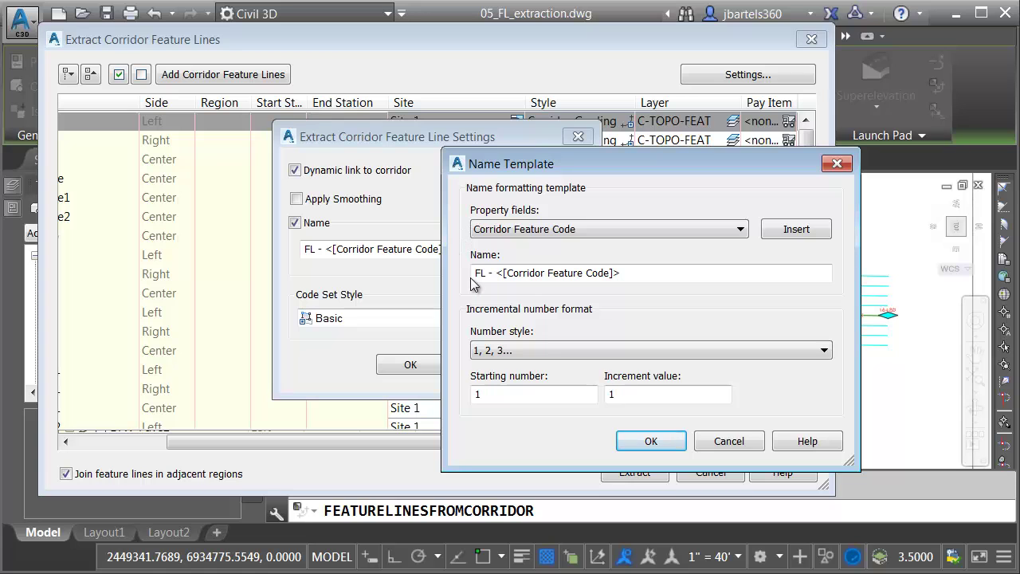
{"action": "left_click", "coordinate": [630, 272]}
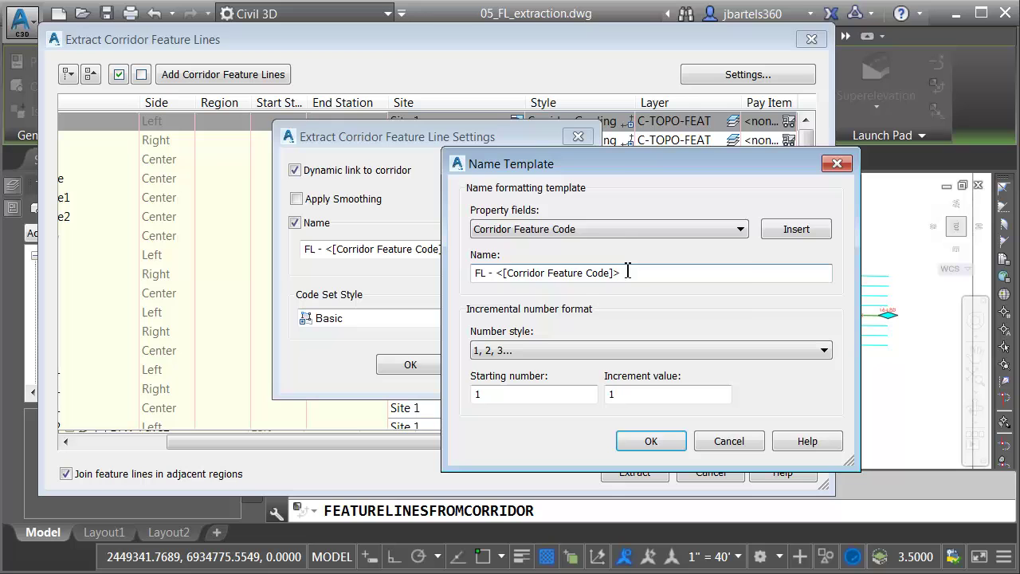
{"action": "left_click", "coordinate": [629, 230]}
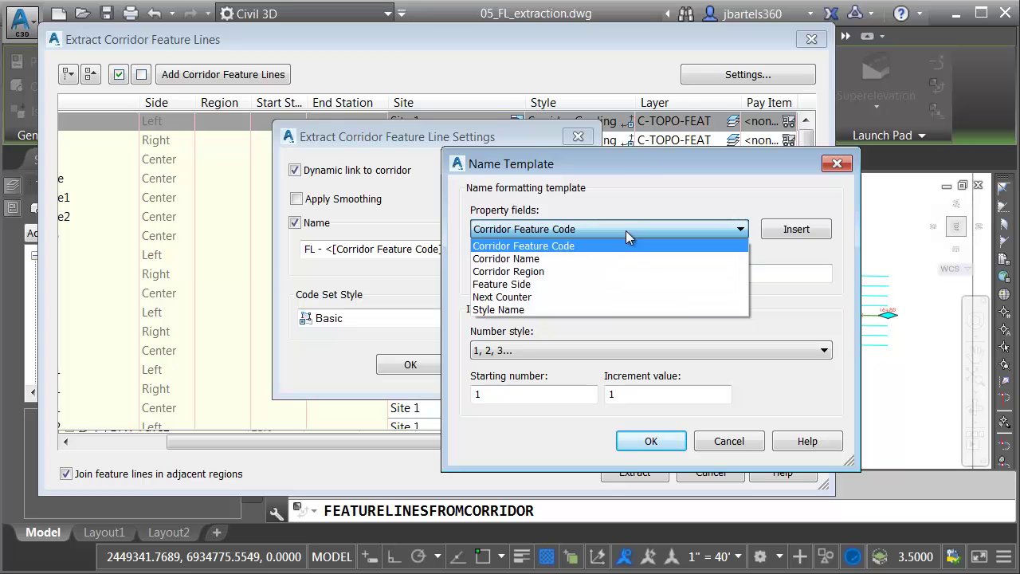
{"action": "left_click", "coordinate": [574, 283]}
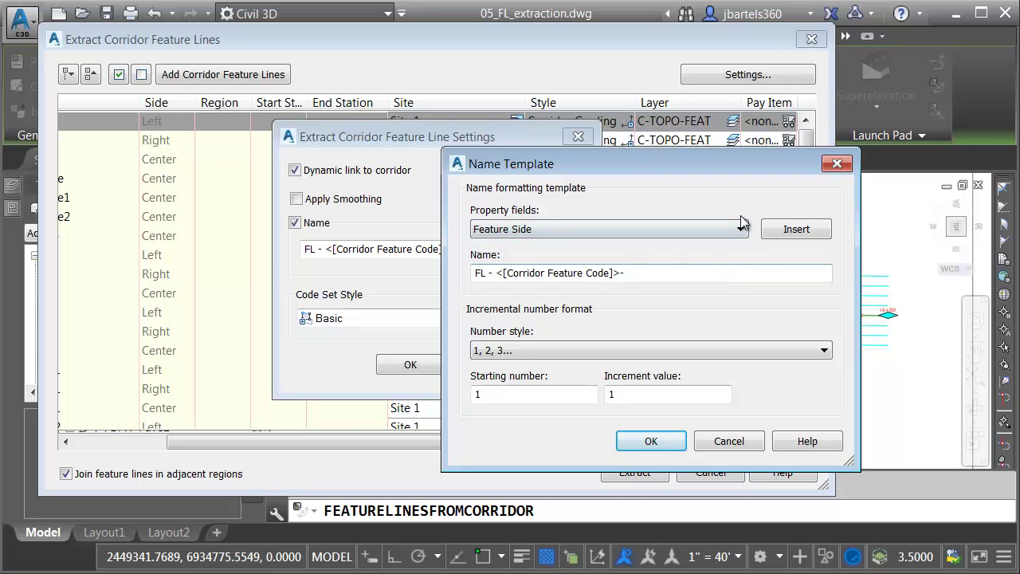
{"action": "left_click", "coordinate": [797, 229]}
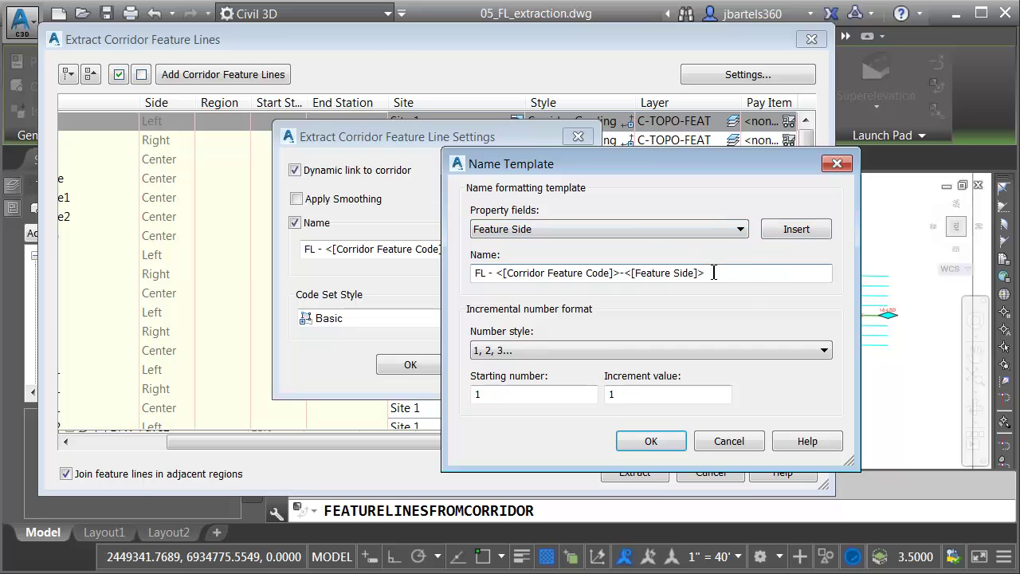
{"action": "left_click", "coordinate": [630, 229]}
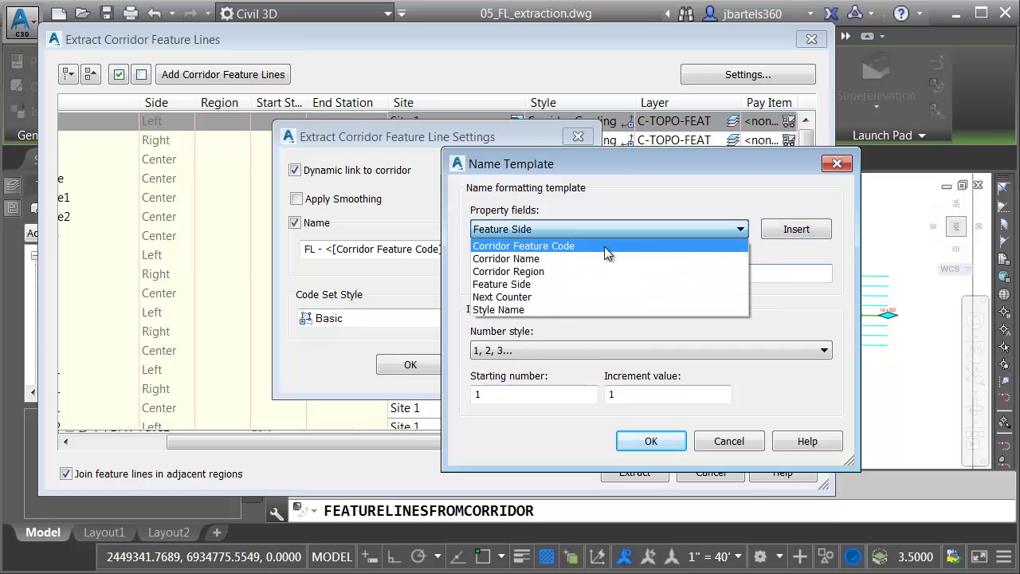
{"action": "left_click", "coordinate": [550, 298]}
{"action": "left_click", "coordinate": [795, 231]}
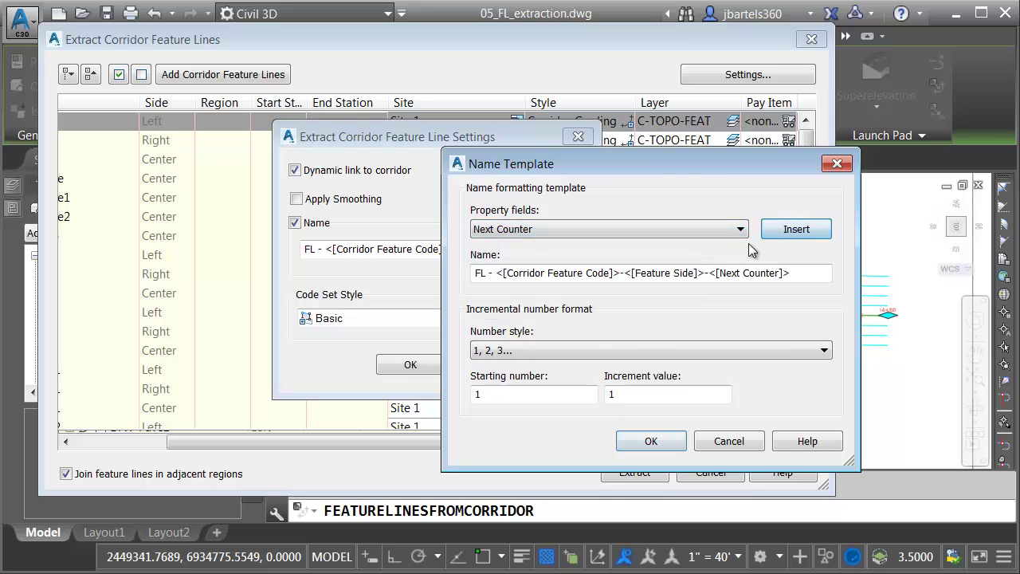
{"action": "left_click", "coordinate": [650, 441]}
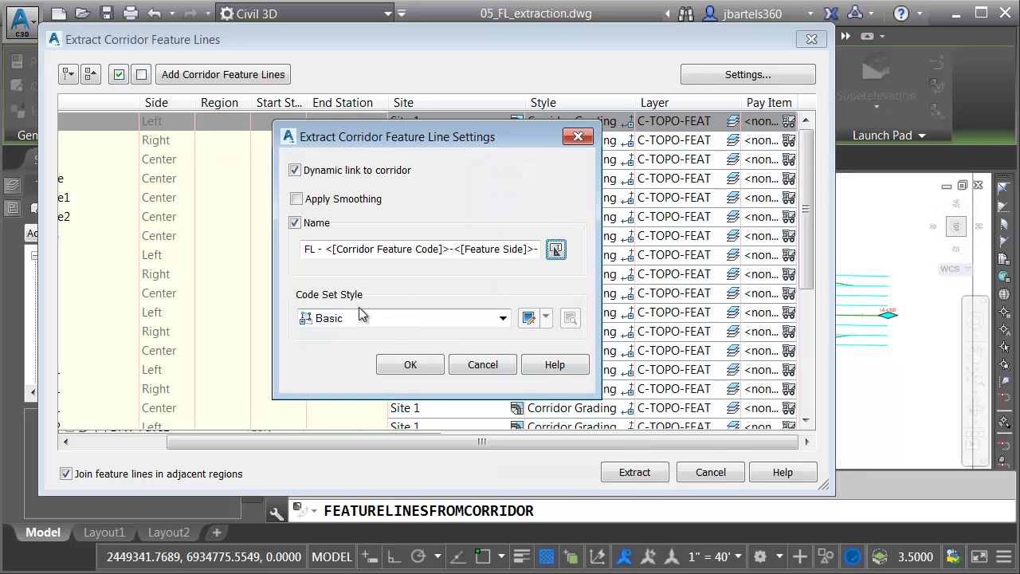
- Apply the settings and extract the two Back_Curb feature lines
{"action": "left_click_drag", "start_coordinate": [447, 132], "coordinate": [326, 132]}
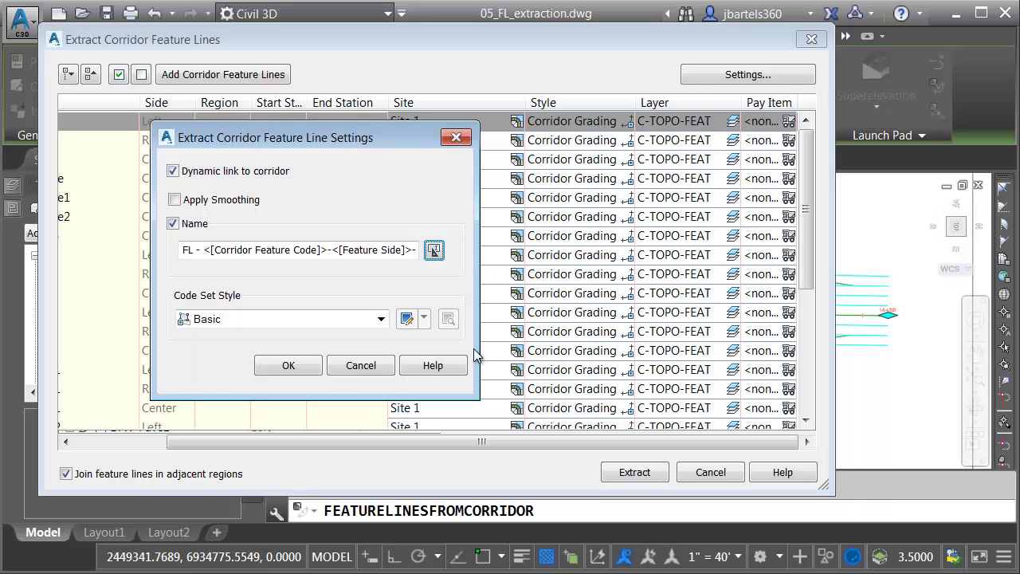
{"action": "left_click", "coordinate": [278, 365]}
{"action": "left_click", "coordinate": [634, 472]}
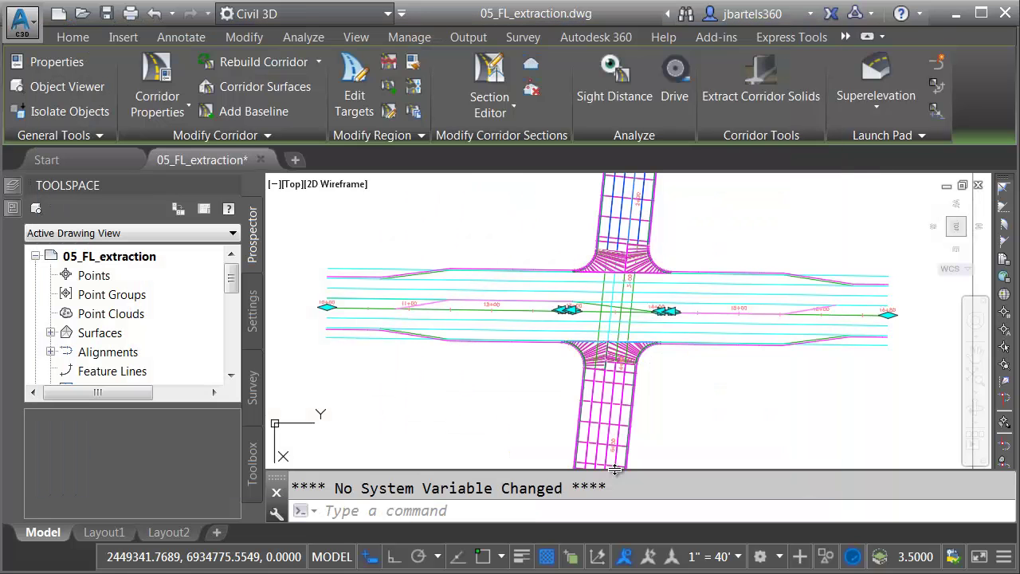
{"action": "key", "text": "Escape"}
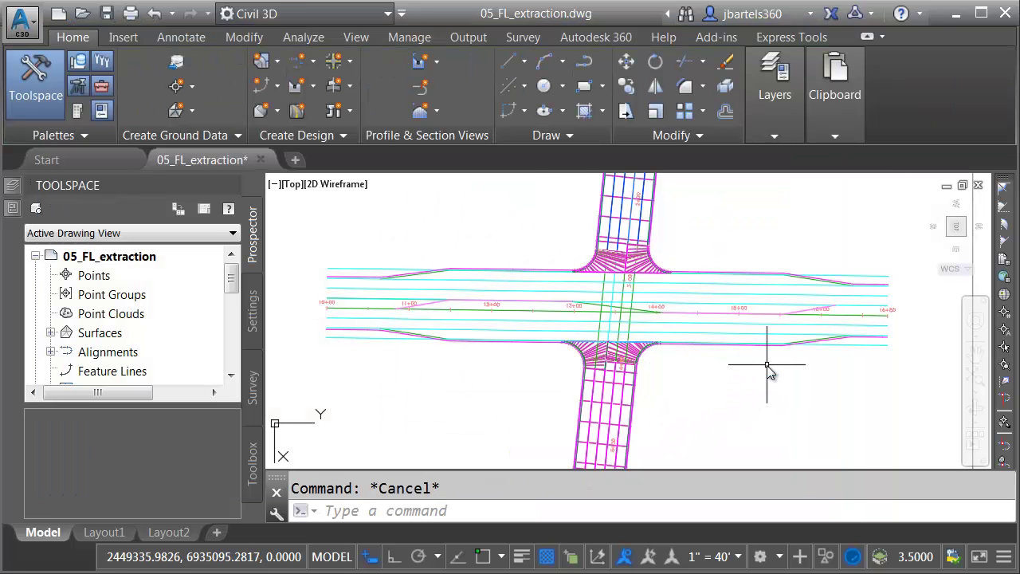
{"action": "scroll", "coordinate": [767, 363], "scroll_direction": "up", "scroll_amount": 2}
{"action": "scroll", "coordinate": [768, 366], "scroll_direction": "down", "scroll_amount": 4}
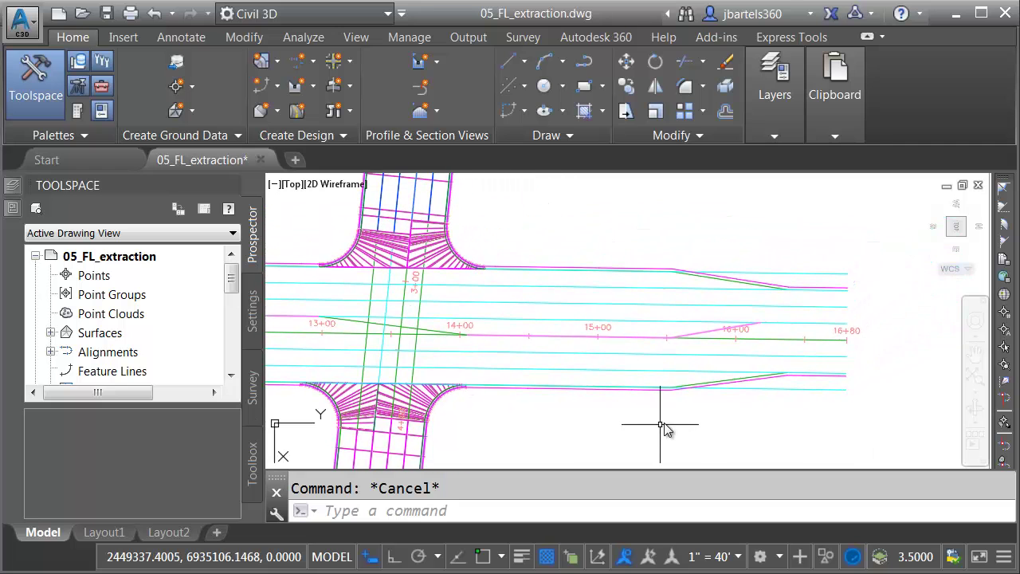
{"action": "mouse_move", "coordinate": [706, 390]}
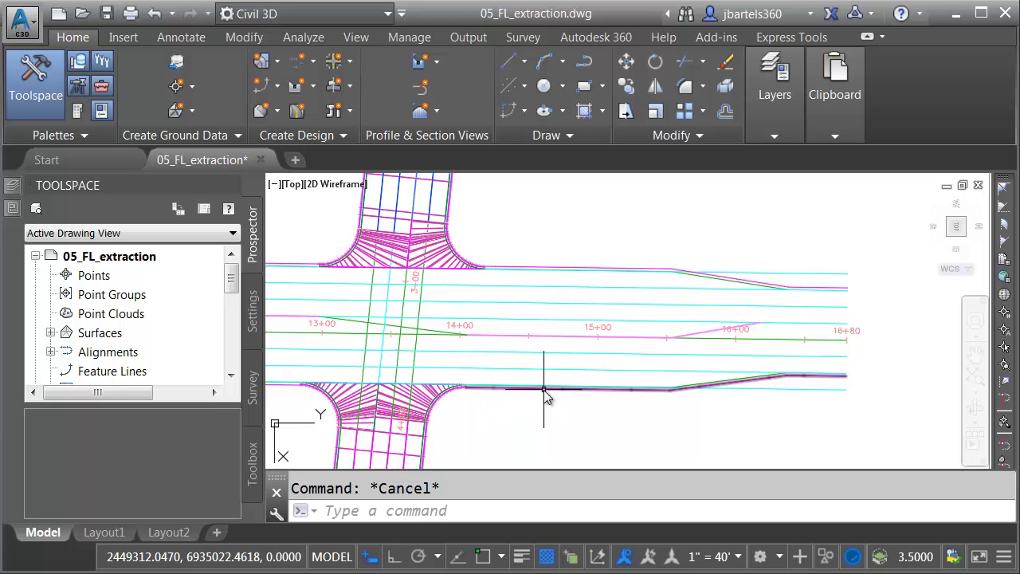
{"action": "mouse_move", "coordinate": [545, 392]}
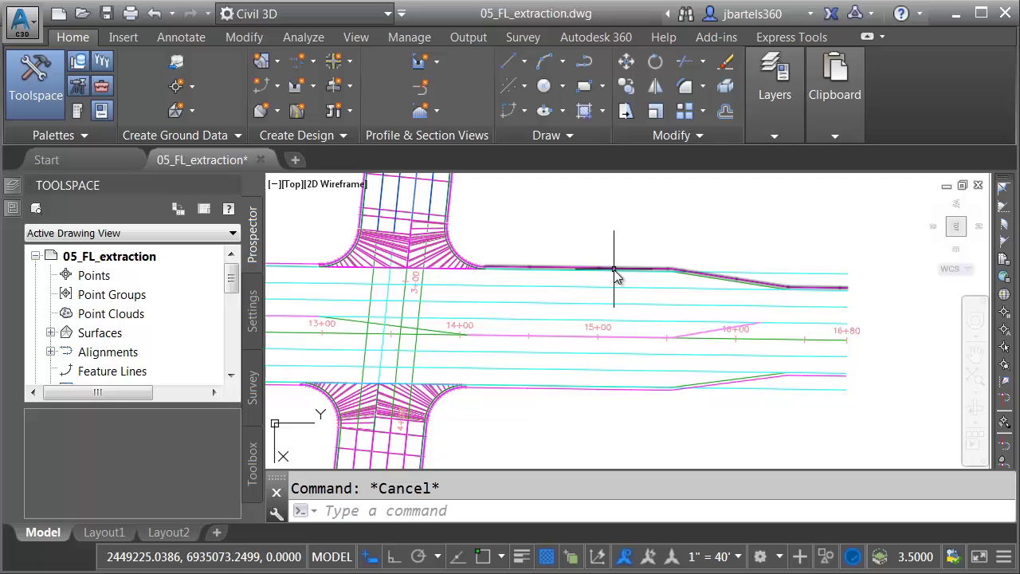
{"action": "mouse_move", "coordinate": [455, 296]}
{"action": "middle_mouse_down"}
{"action": "mouse_move", "coordinate": [697, 321]}
{"action": "mouse_move", "coordinate": [709, 303]}
{"action": "middle_mouse_up"}
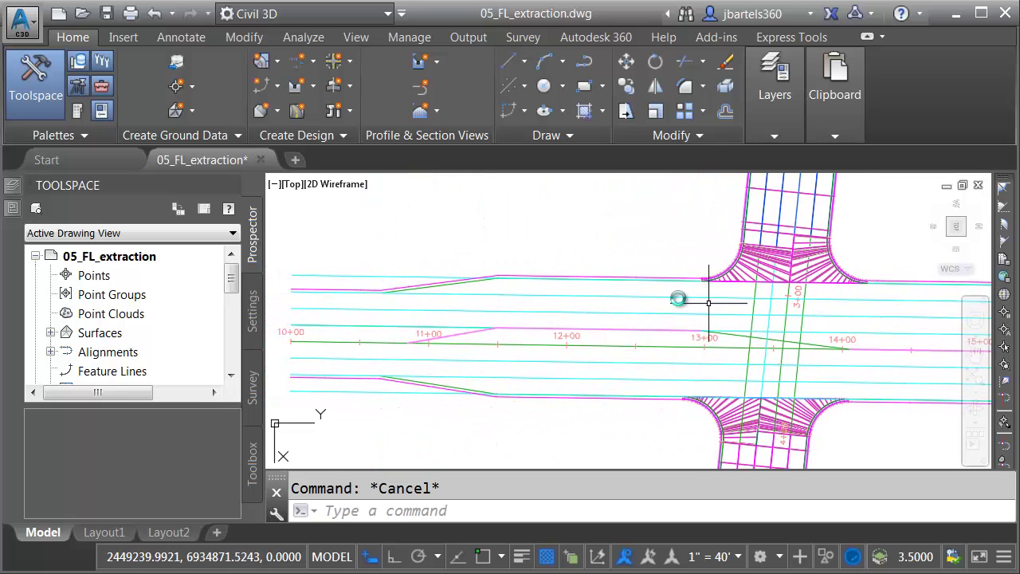
{"action": "mouse_move", "coordinate": [431, 283]}
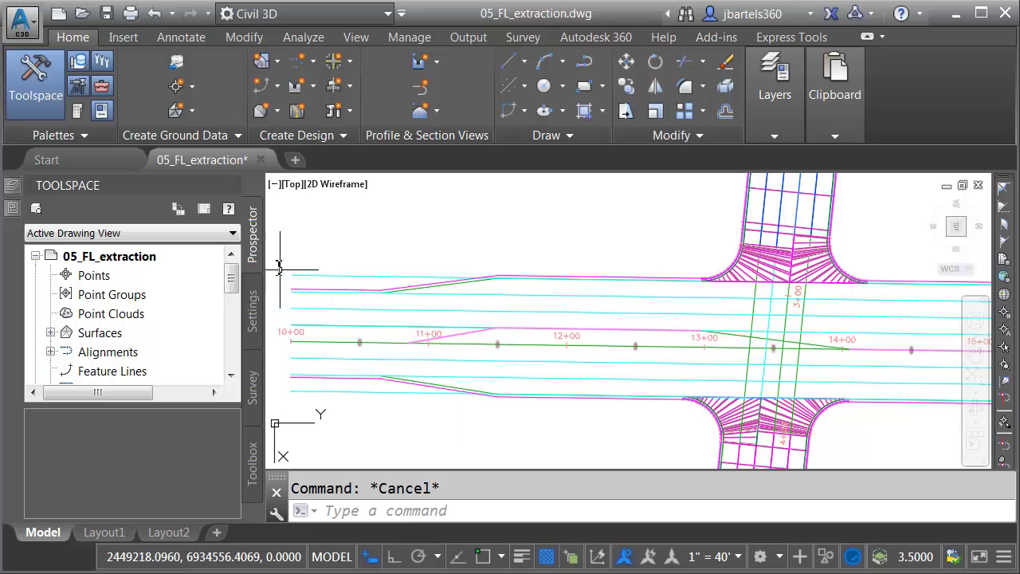
- Select Primary Street from Prospector and set its Code Set Style back to All Codes
{"action": "left_click_drag", "start_coordinate": [231, 280], "coordinate": [231, 315]}
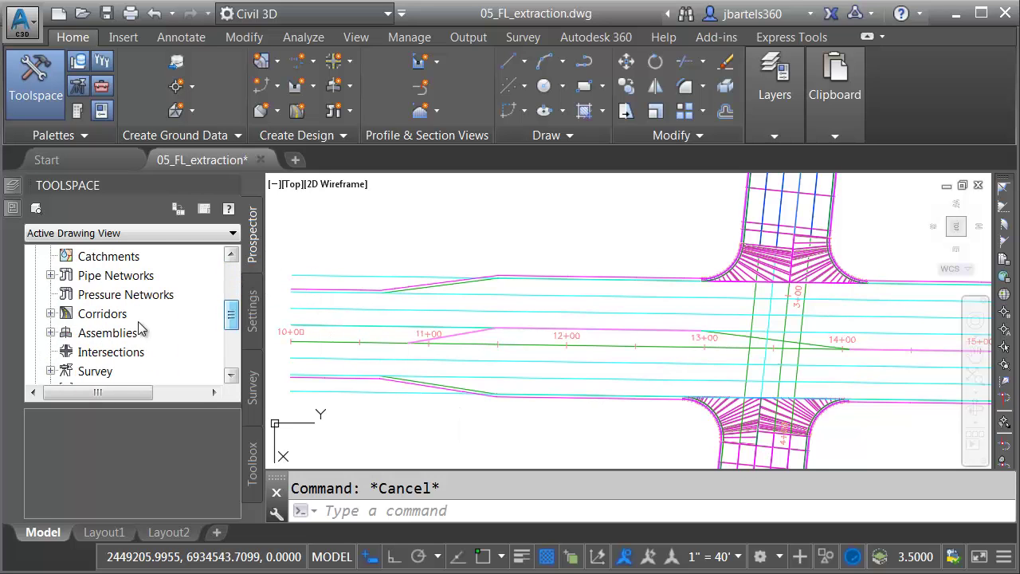
{"action": "left_click", "coordinate": [50, 314]}
{"action": "right_click", "coordinate": [122, 297]}
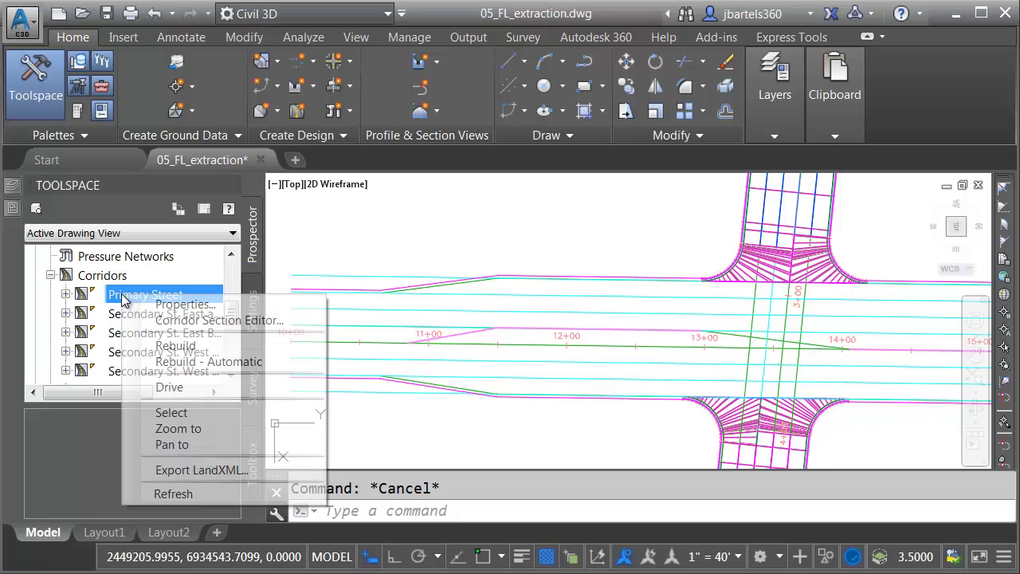
{"action": "left_click", "coordinate": [169, 412]}
{"action": "left_click", "coordinate": [13, 209]}
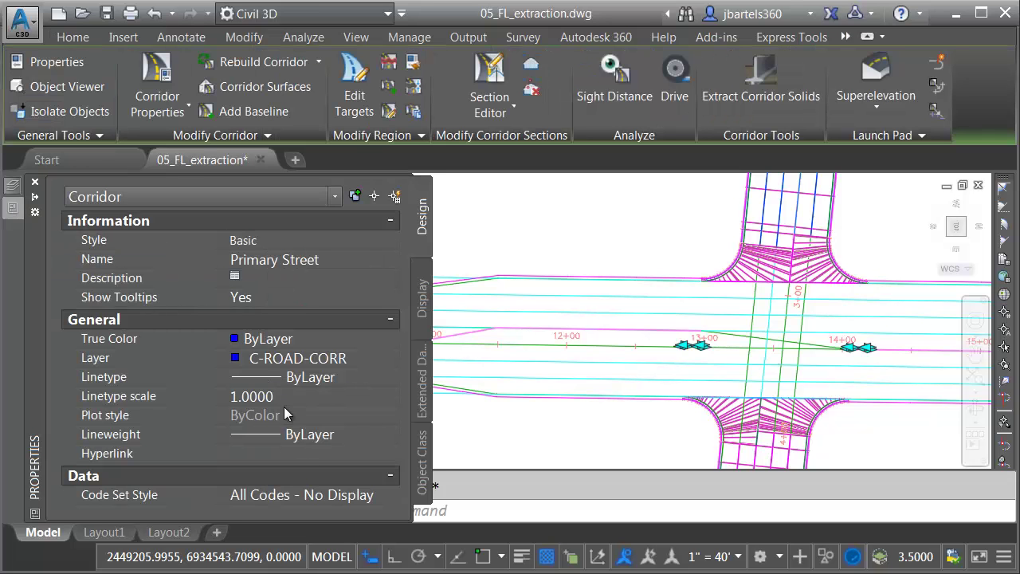
{"action": "left_click", "coordinate": [340, 496]}
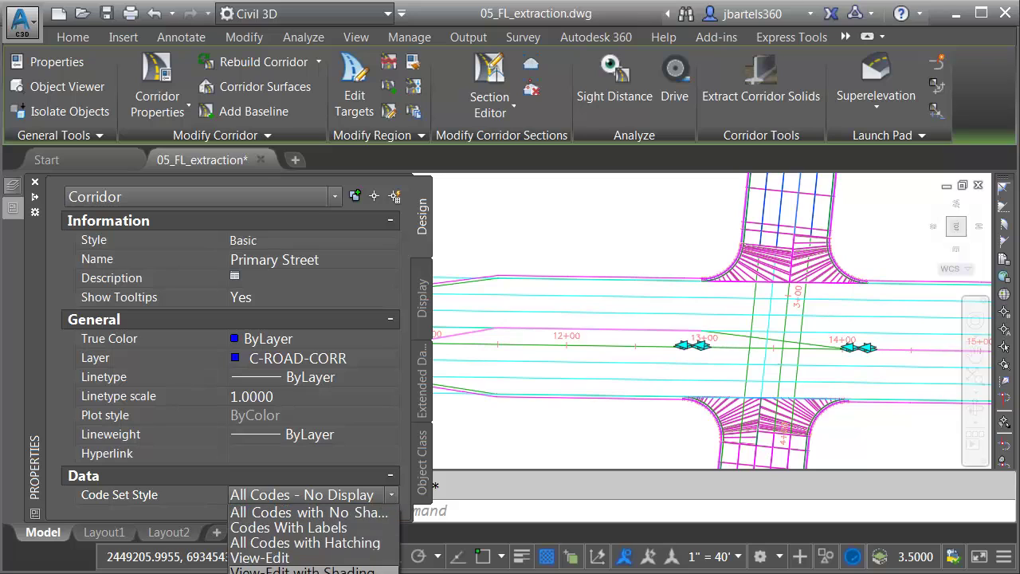
{"action": "left_click", "coordinate": [303, 512]}
{"action": "key", "text": "ctrl+1"}
{"action": "key", "text": "Escape"}
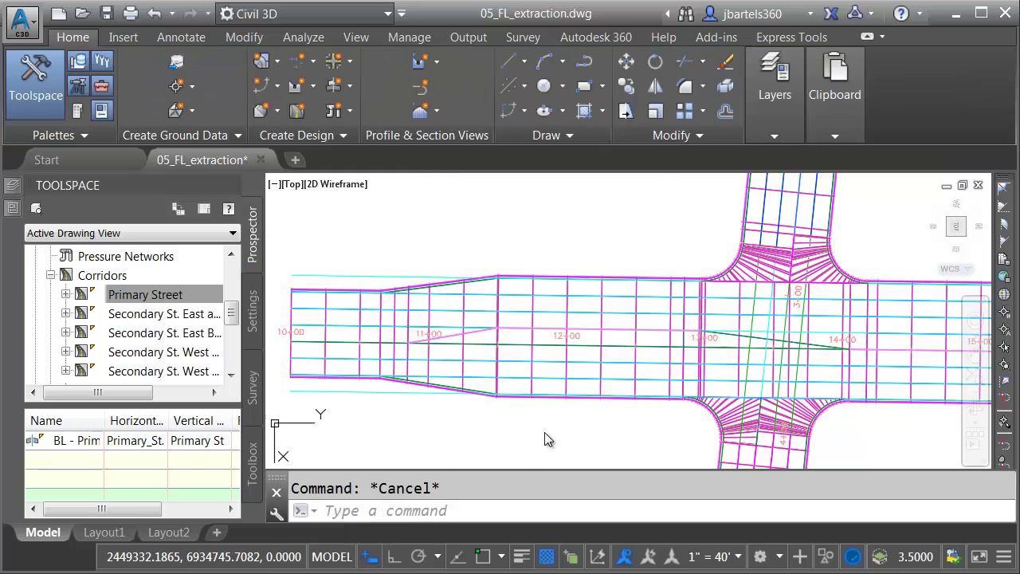